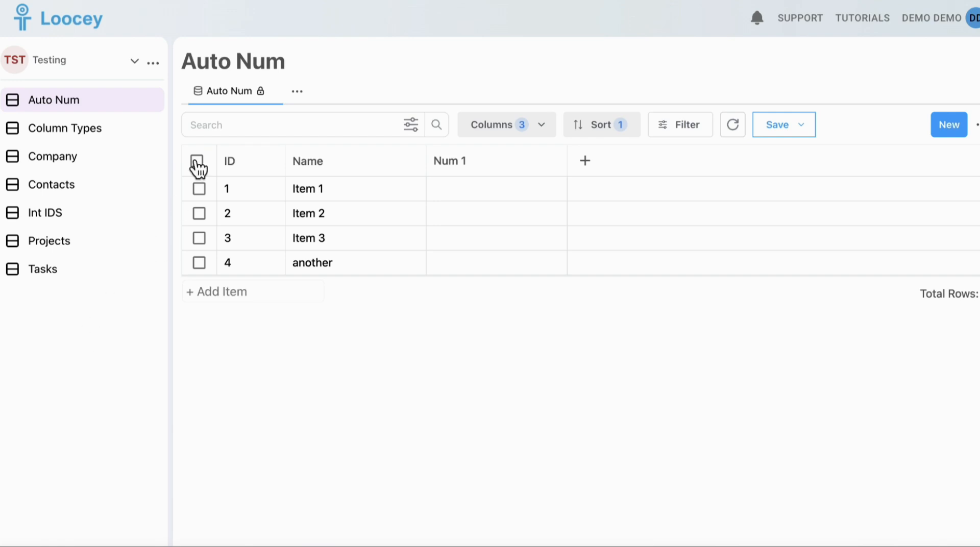
# Browse the workspace list, then open and cancel a New List form from the Testing workspace menu.
pyautogui.click(134, 61)
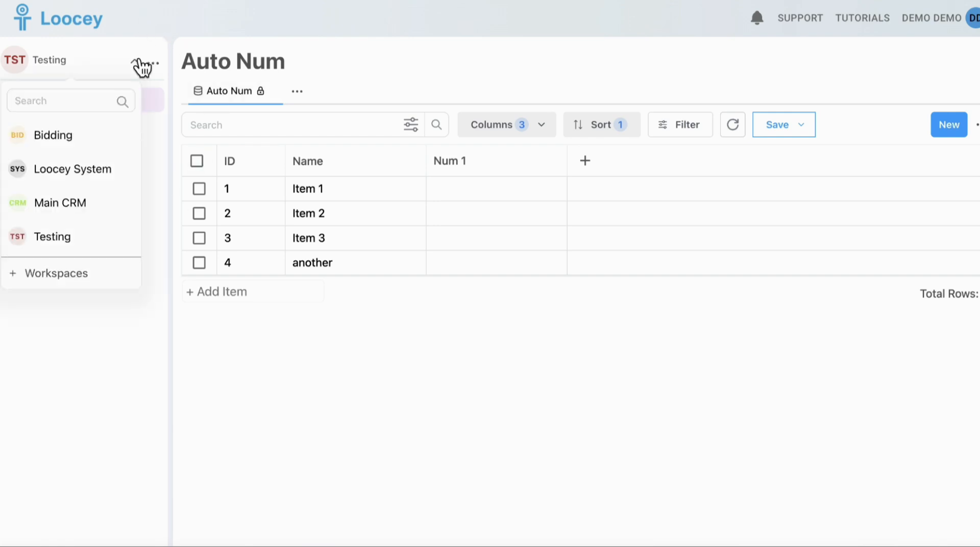
pyautogui.click(126, 337)
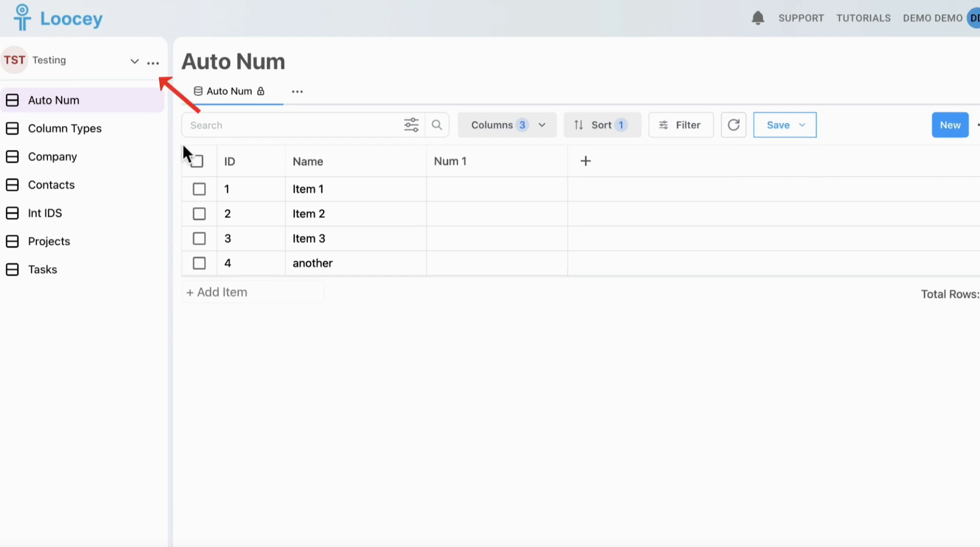
pyautogui.click(153, 63)
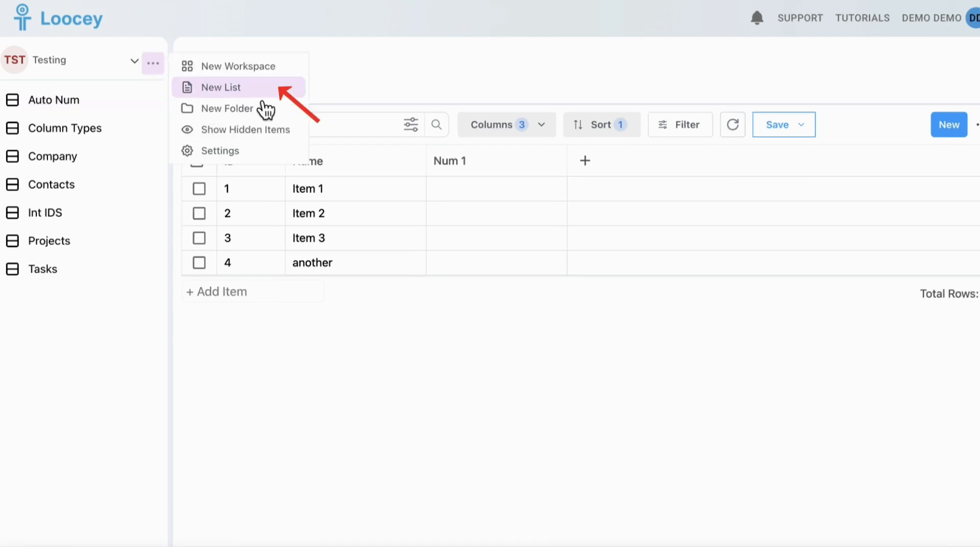
pyautogui.click(207, 92)
pyautogui.click(701, 200)
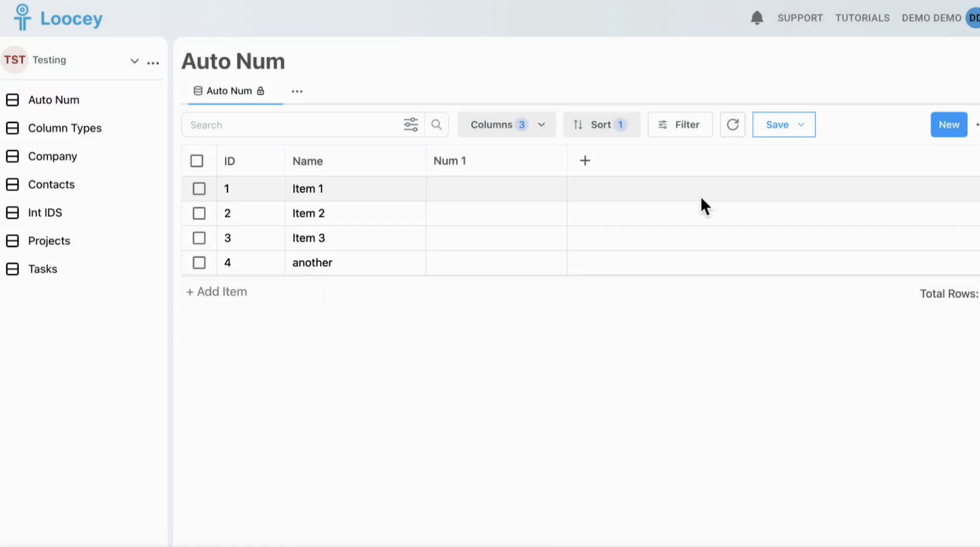
# Open and cancel a New List form from the Auto Num list's menu, then reopen the workspace menu.
pyautogui.click(153, 100)
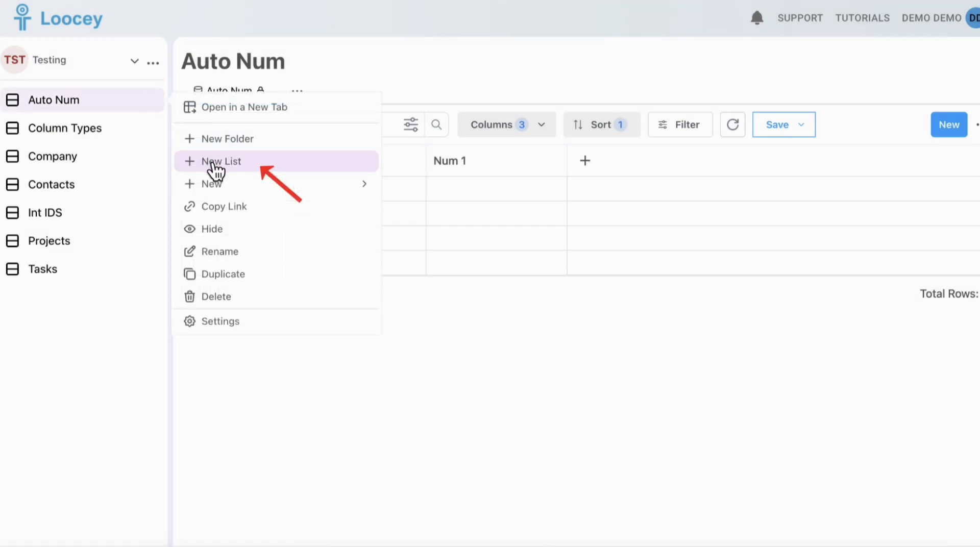
pyautogui.click(215, 161)
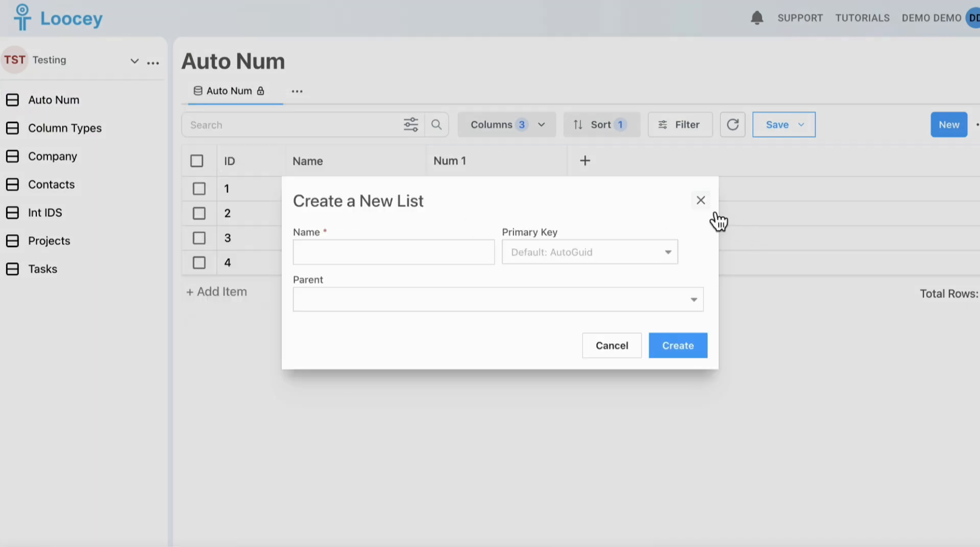
pyautogui.click(703, 202)
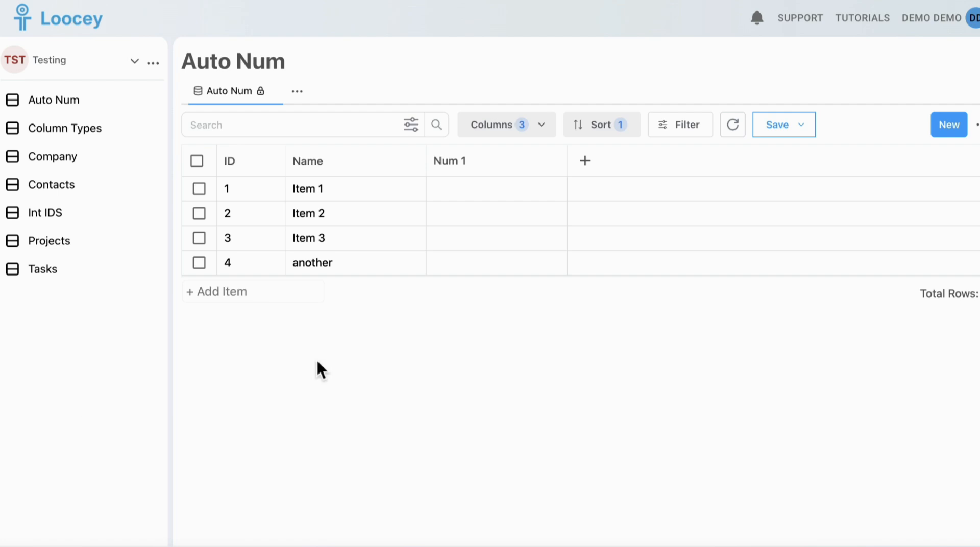
pyautogui.click(154, 62)
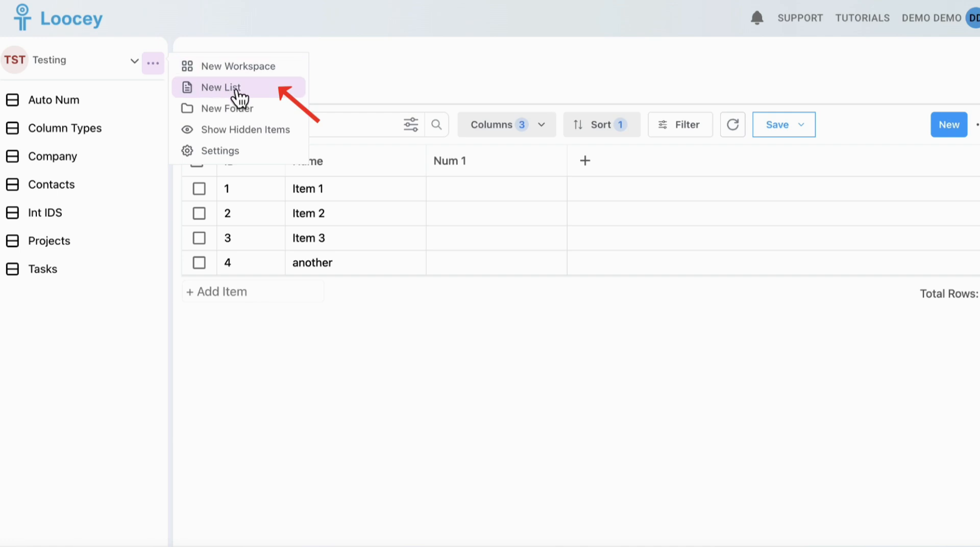
# Create a list named Computers with no parent folder.
pyautogui.click(238, 97)
pyautogui.click(360, 262)
pyautogui.write('Computers')
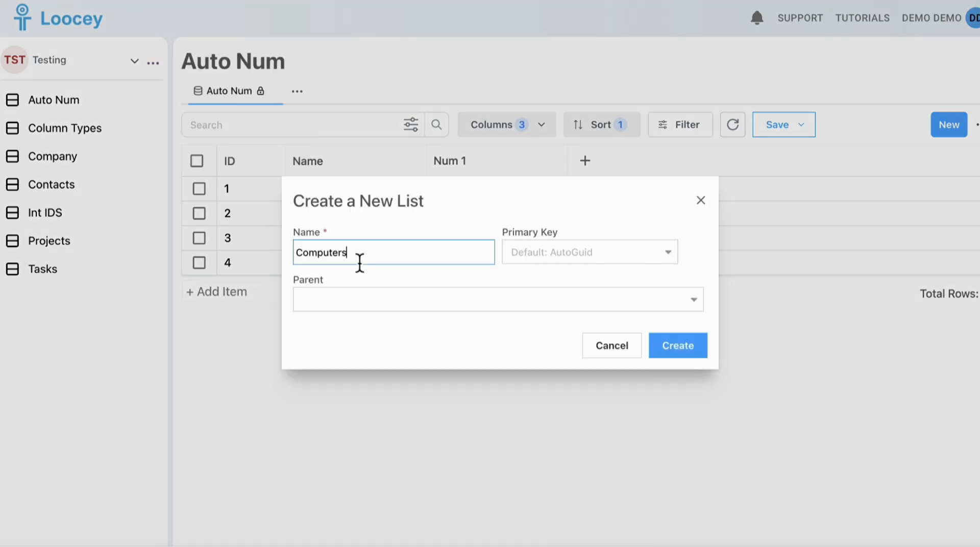
pyautogui.click(363, 300)
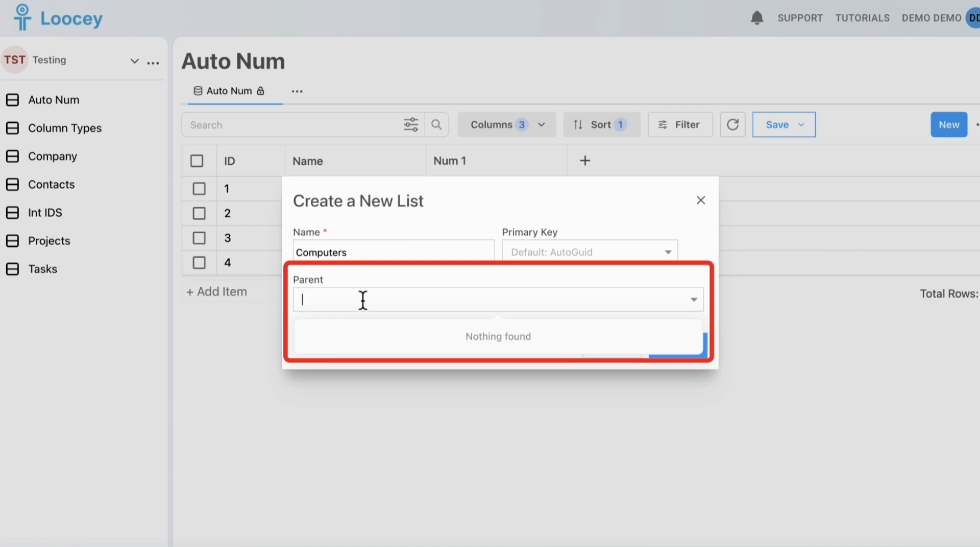
pyautogui.click(683, 346)
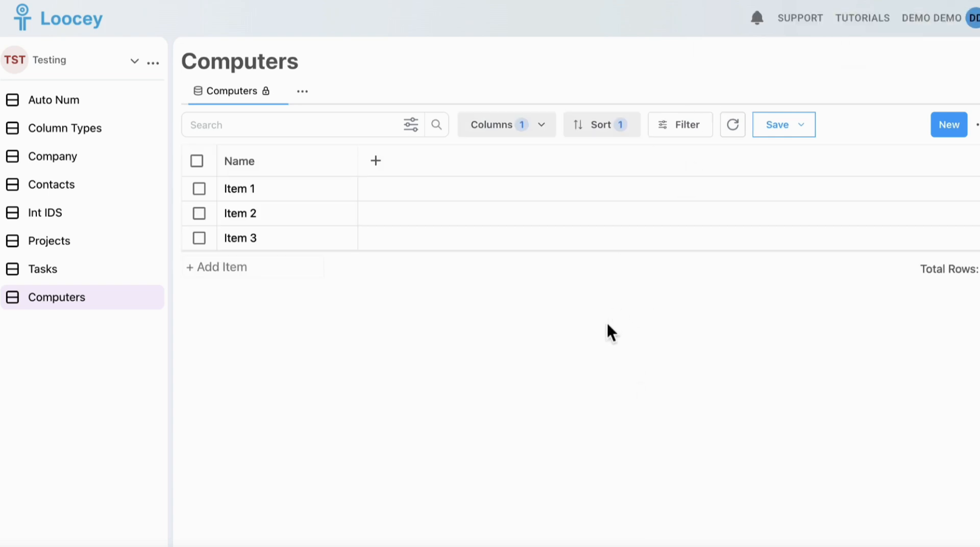
# Create a new folder named HR in the Testing workspace.
pyautogui.click(153, 63)
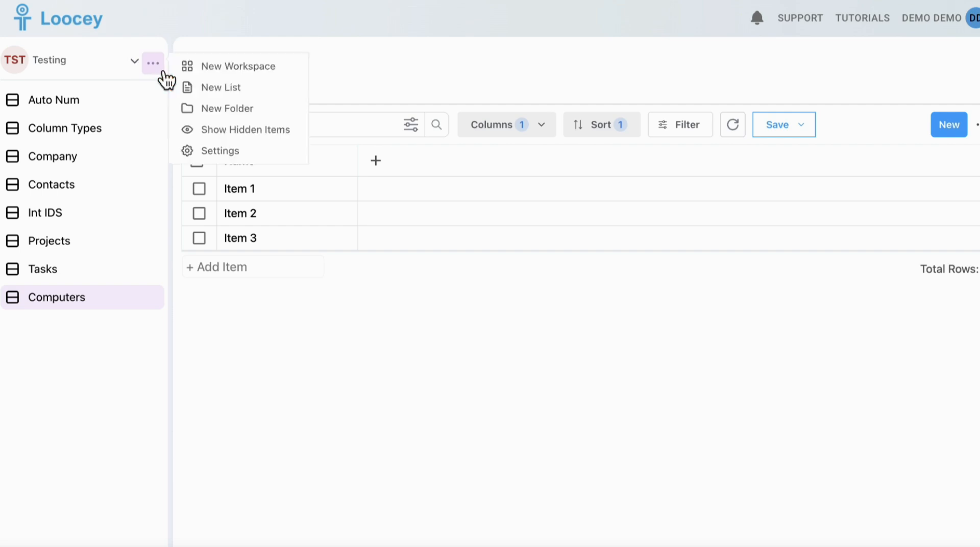
pyautogui.click(224, 108)
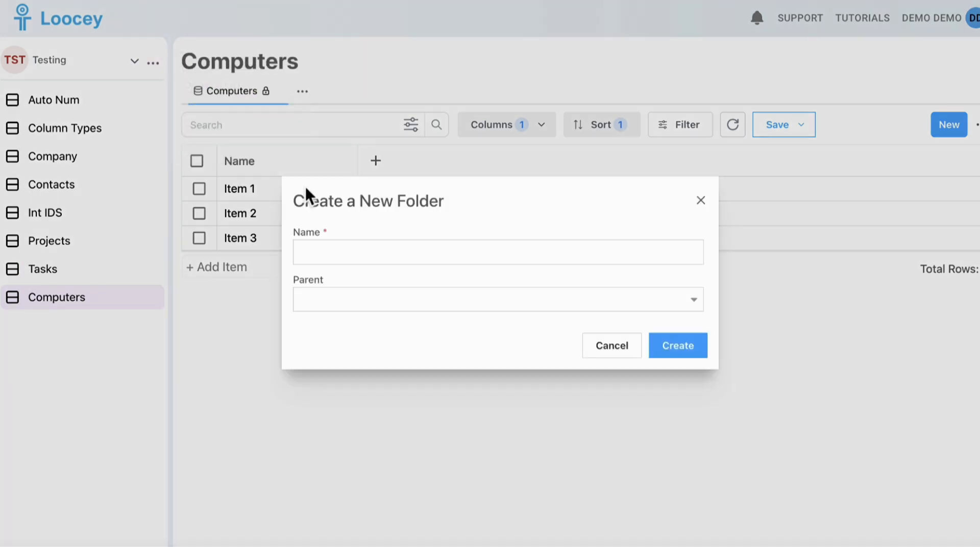
pyautogui.click(361, 266)
pyautogui.write('HR')
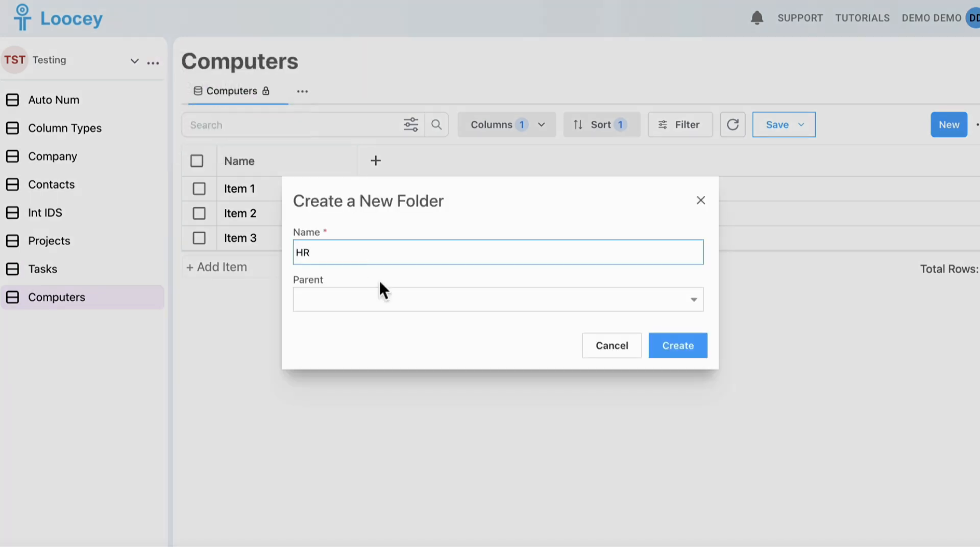
pyautogui.click(667, 350)
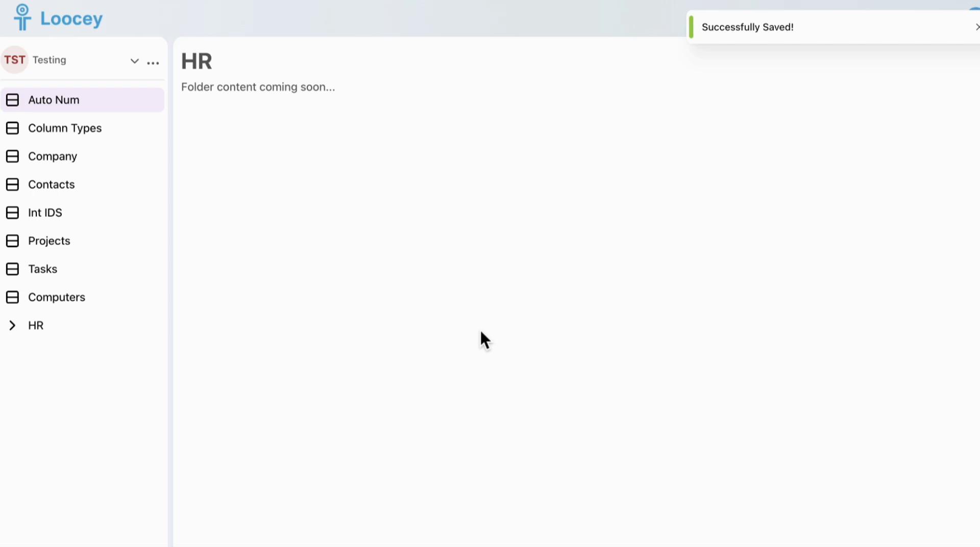
# Create a second folder named Assets.
pyautogui.click(153, 62)
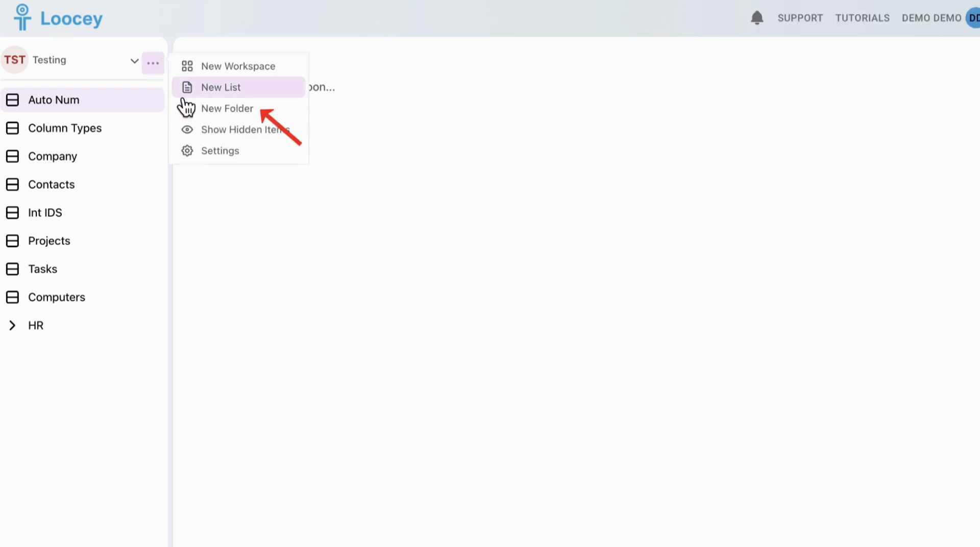
pyautogui.click(199, 106)
pyautogui.click(344, 250)
pyautogui.write('Assets')
pyautogui.click(681, 347)
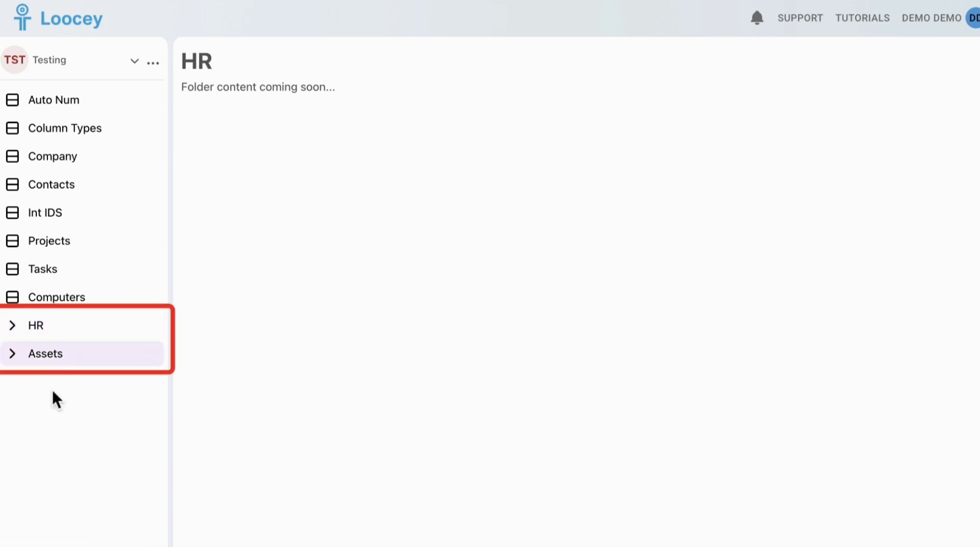
# Drag the Computers list into the Assets folder and expand it.
pyautogui.click(96, 303)
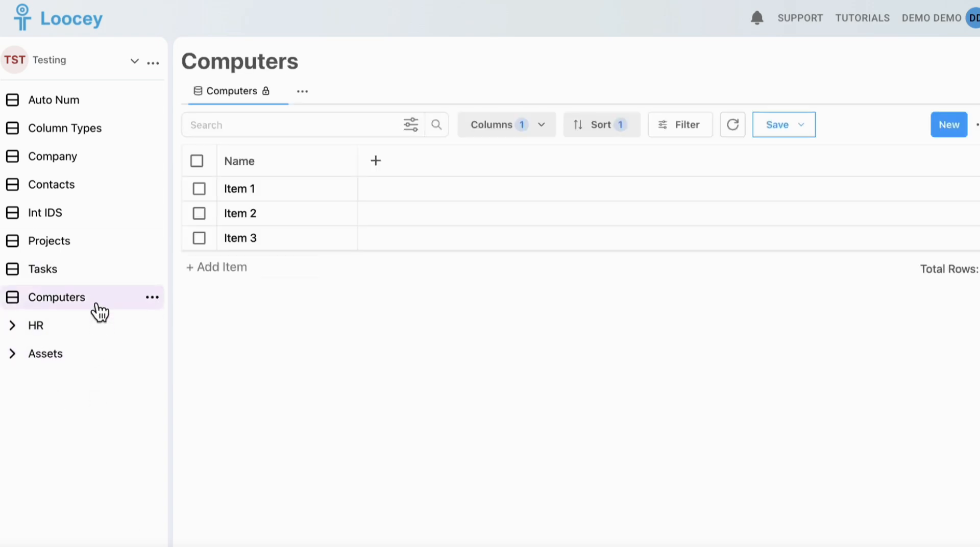
pyautogui.moveTo(97, 306); pyautogui.dragTo(88, 355)
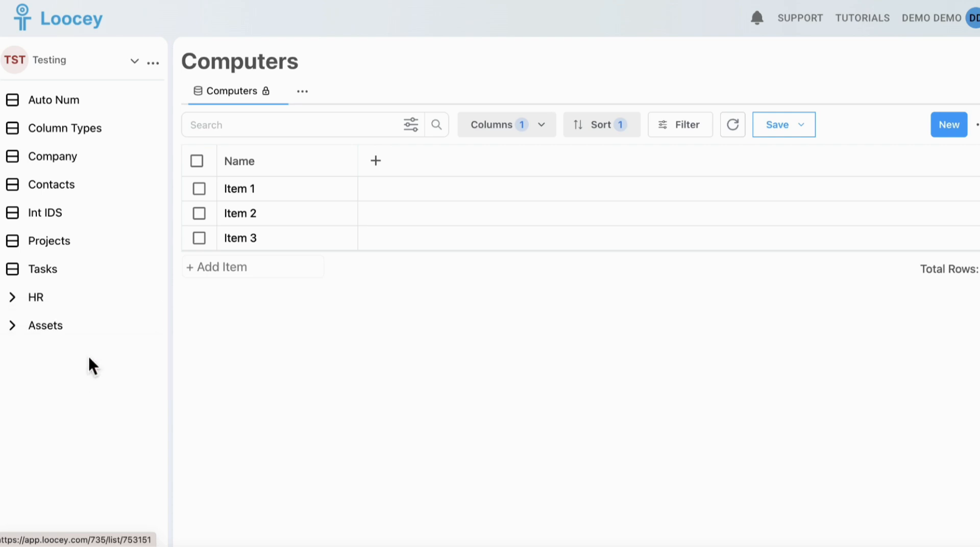
pyautogui.click(18, 330)
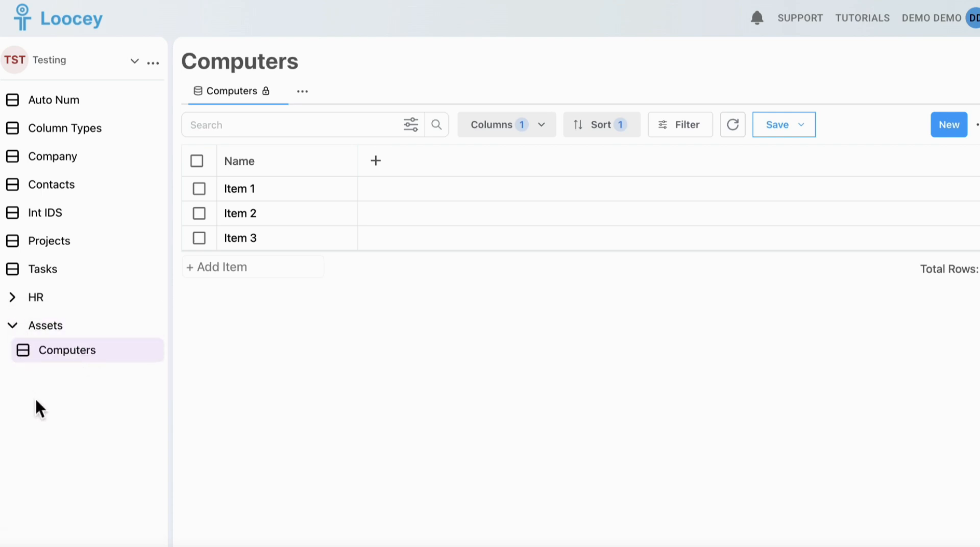
# Move the Assets folder to the top of the sidebar and expand it.
pyautogui.click(20, 330)
pyautogui.moveTo(68, 333); pyautogui.dragTo(68, 105)
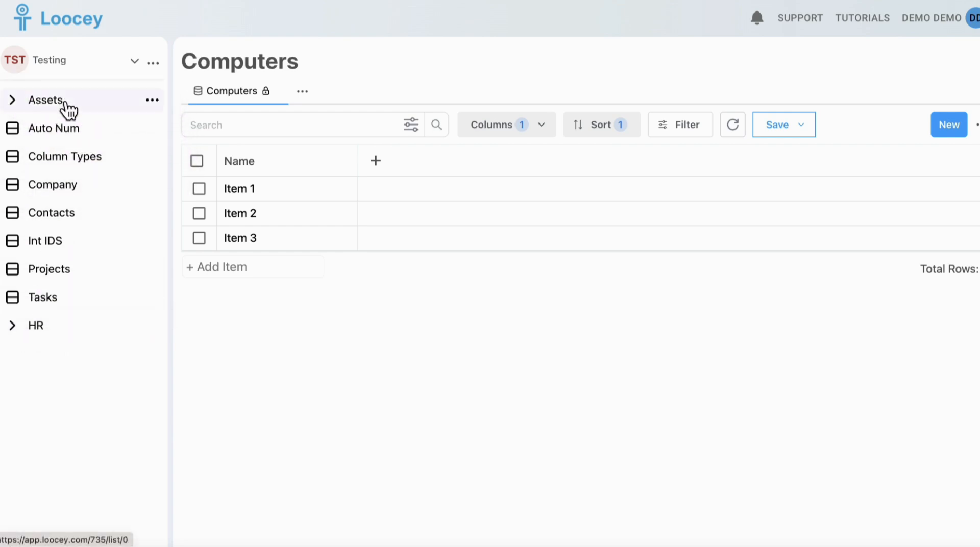
pyautogui.click(17, 102)
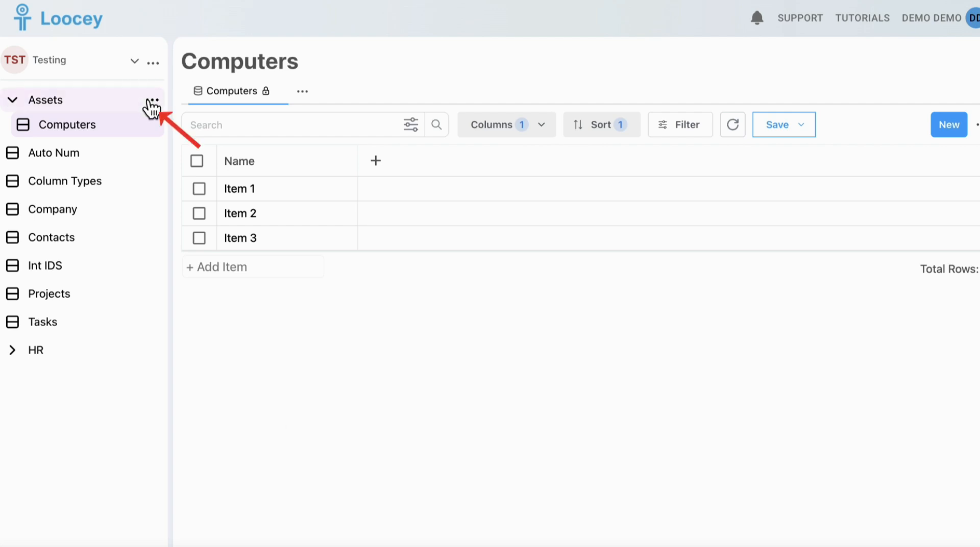
# From the Assets menu, create a list named Monitors with parent Assets and an AutoNumber primary key.
pyautogui.click(159, 105)
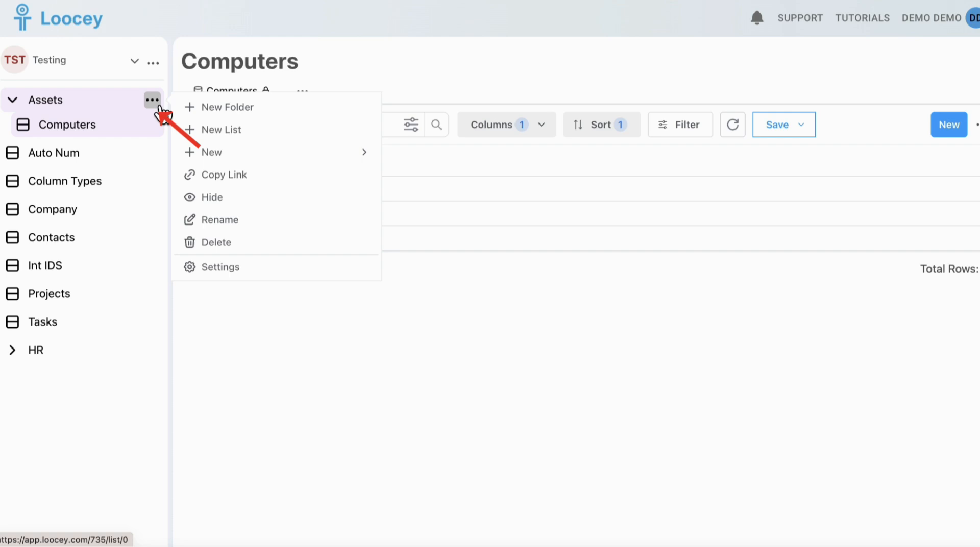
pyautogui.click(211, 131)
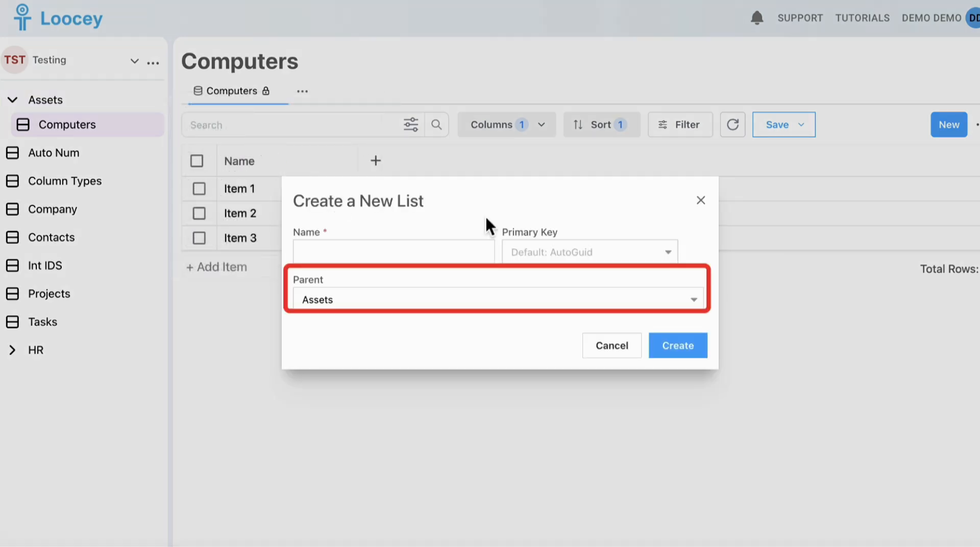
pyautogui.click(423, 305)
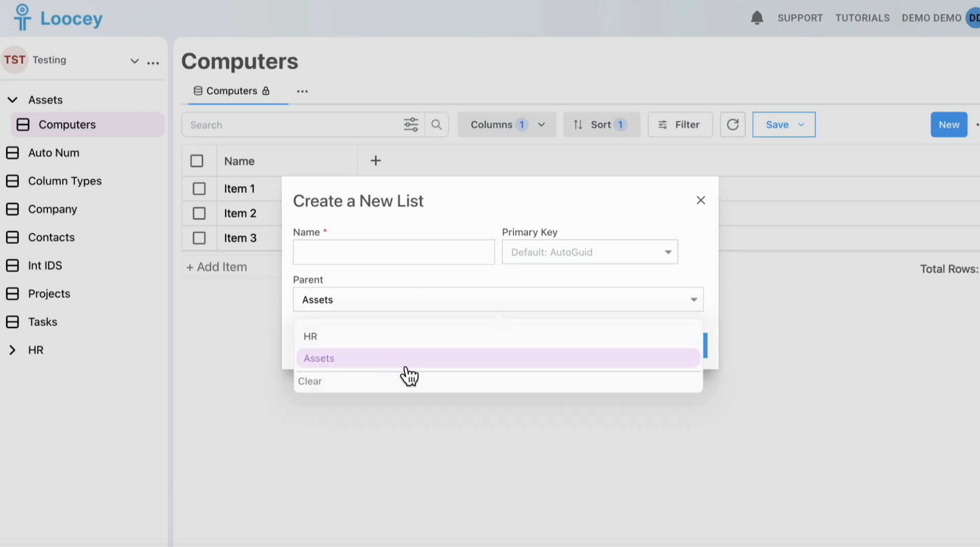
pyautogui.click(391, 284)
pyautogui.click(396, 256)
pyautogui.write('Monitors')
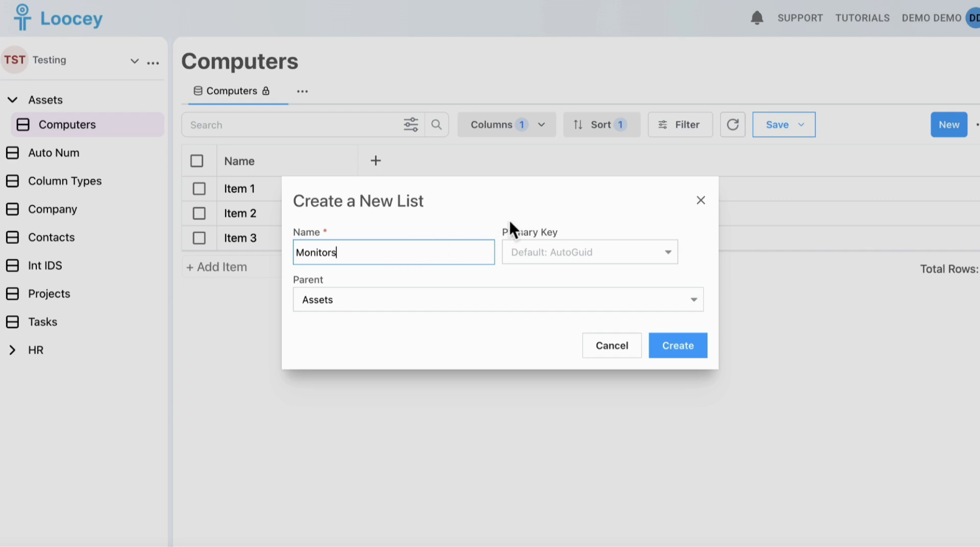
pyautogui.click(596, 256)
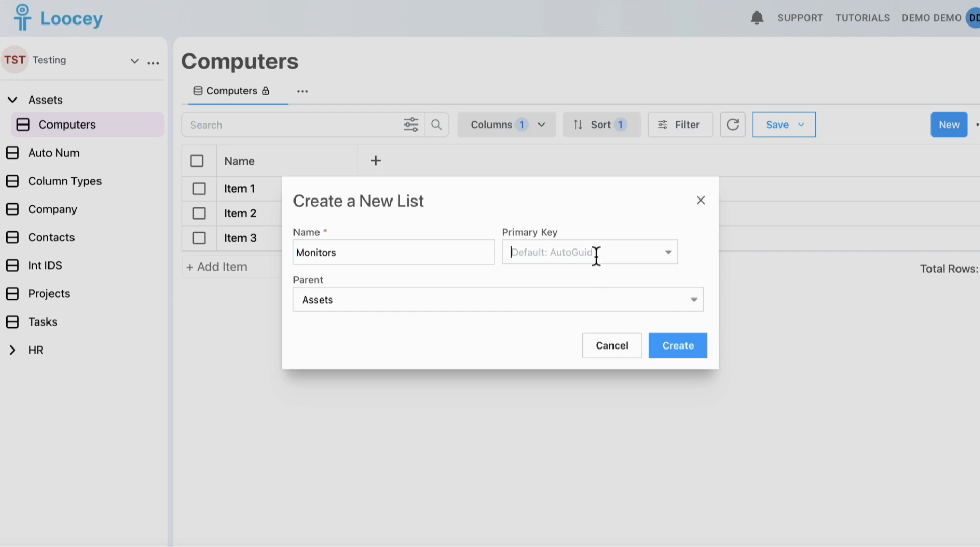
pyautogui.click(627, 221)
pyautogui.click(616, 252)
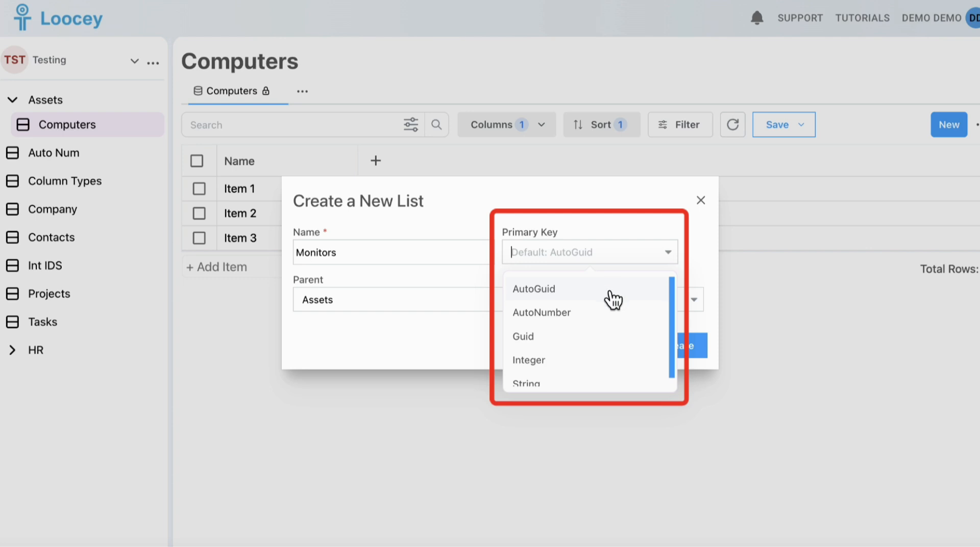
pyautogui.click(609, 321)
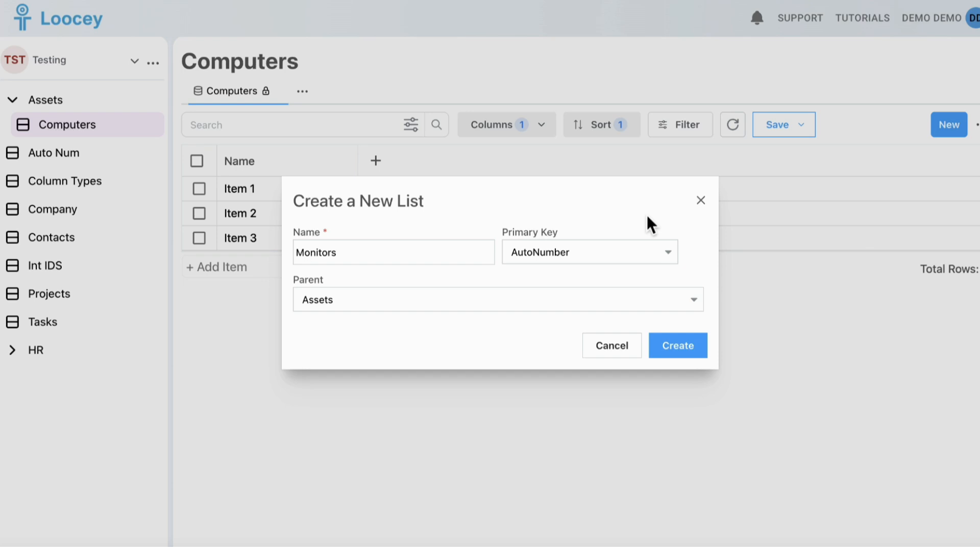
pyautogui.click(681, 353)
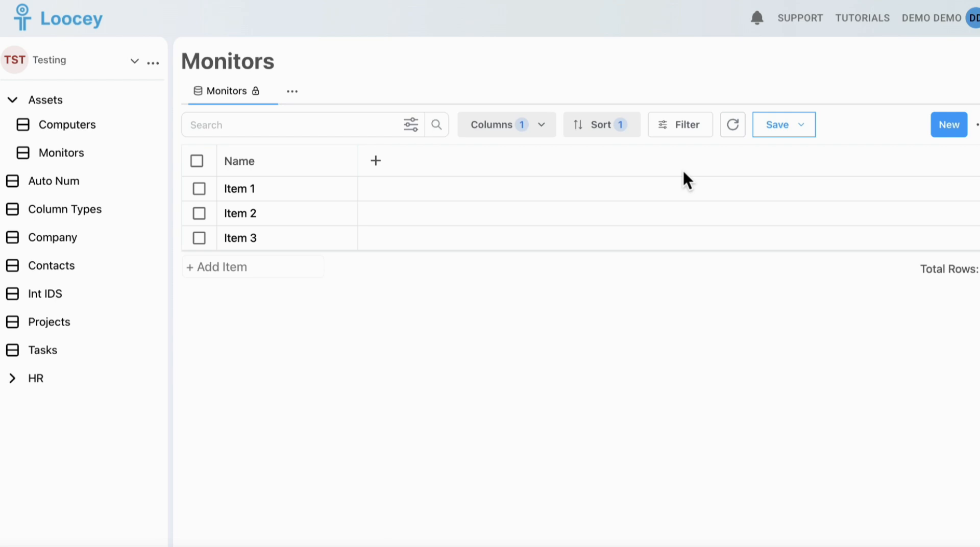
# Show the ID column in Monitors and save the view.
pyautogui.click(549, 127)
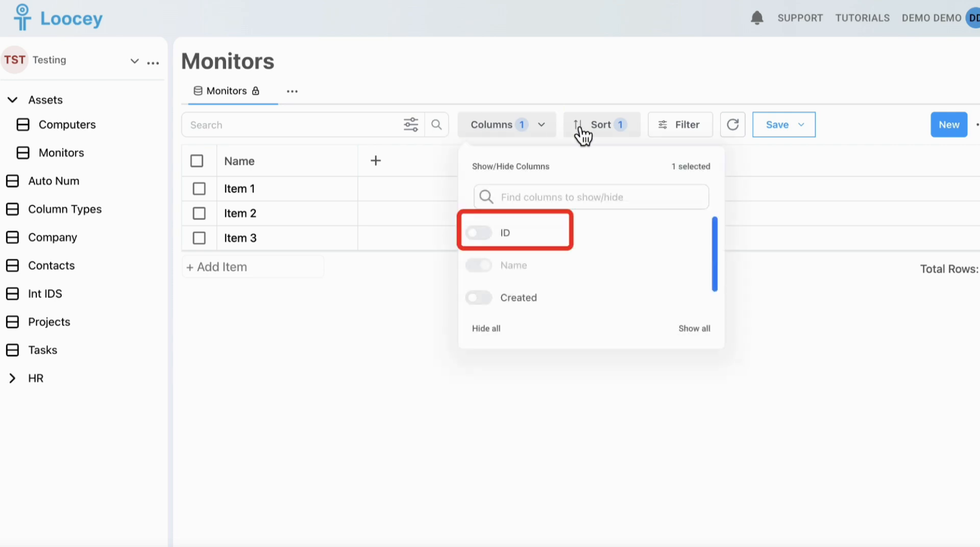
pyautogui.click(498, 236)
pyautogui.click(419, 312)
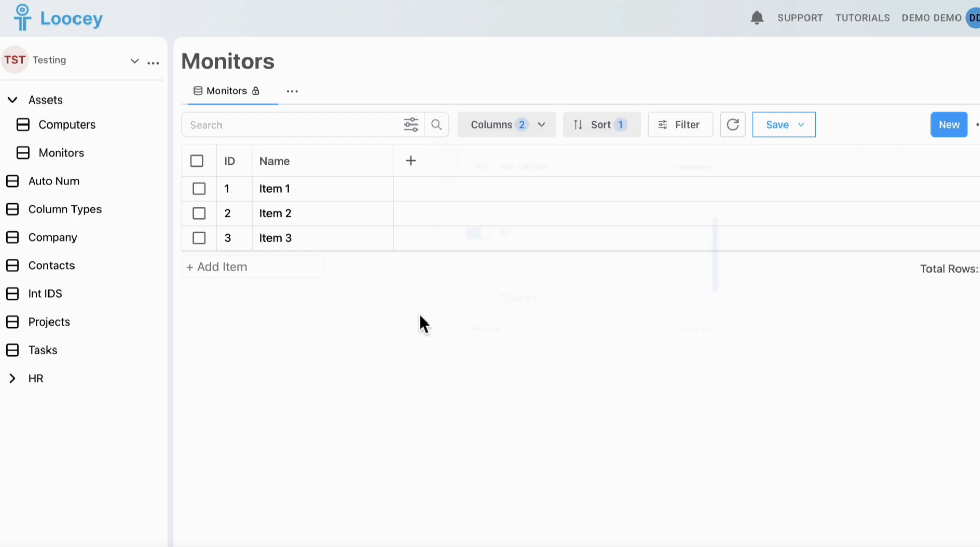
pyautogui.click(801, 125)
pyautogui.click(803, 160)
# Add a new row named Item 4 to Monitors.
pyautogui.click(250, 276)
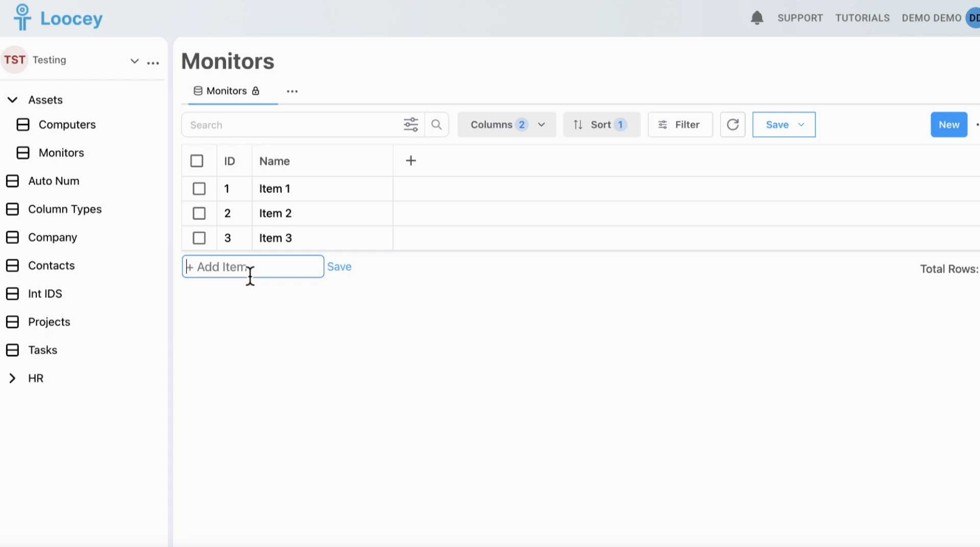
pyautogui.write('Item 4')
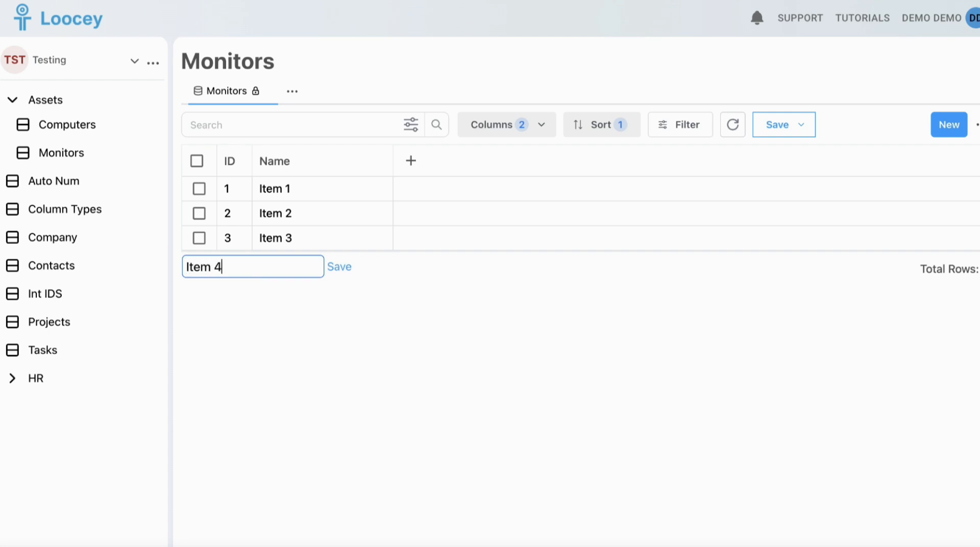
pyautogui.press('Return')
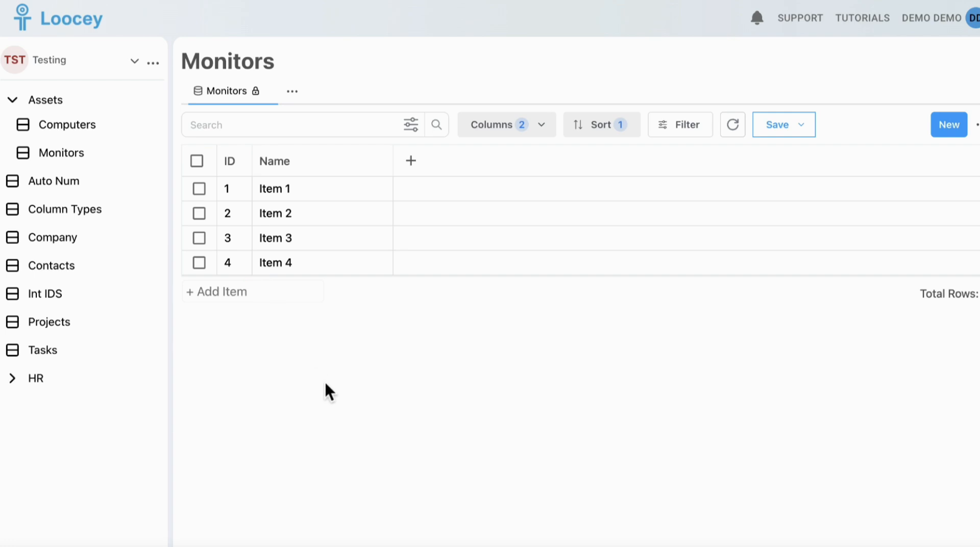
# Delete the Item 4 row and re-enter Item 4, which now gets ID 5.
pyautogui.click(199, 265)
pyautogui.click(616, 347)
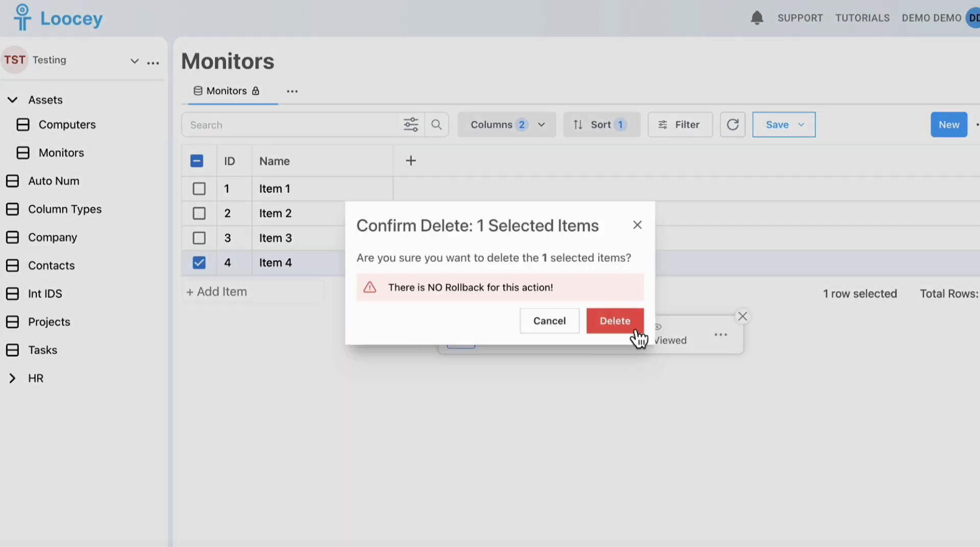
pyautogui.click(625, 321)
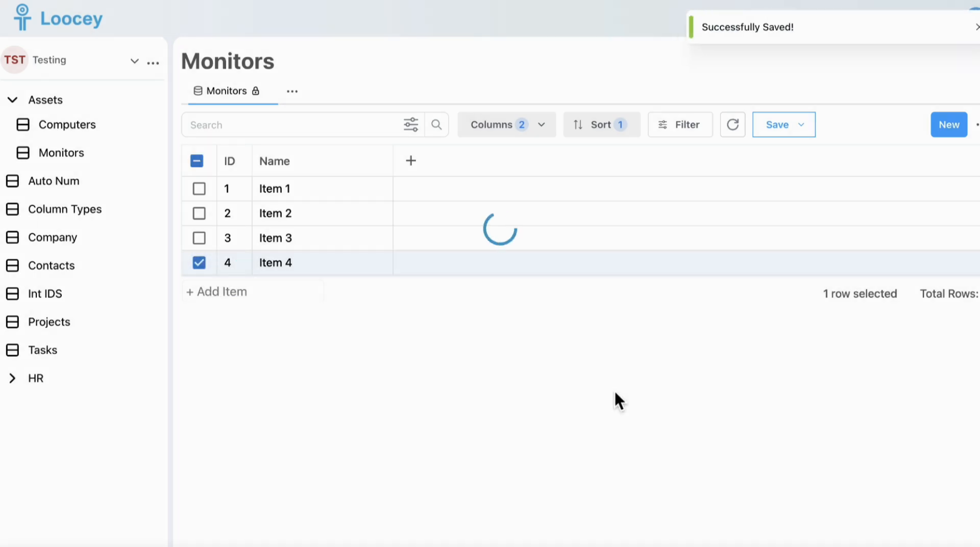
pyautogui.click(234, 274)
pyautogui.write('Item 4')
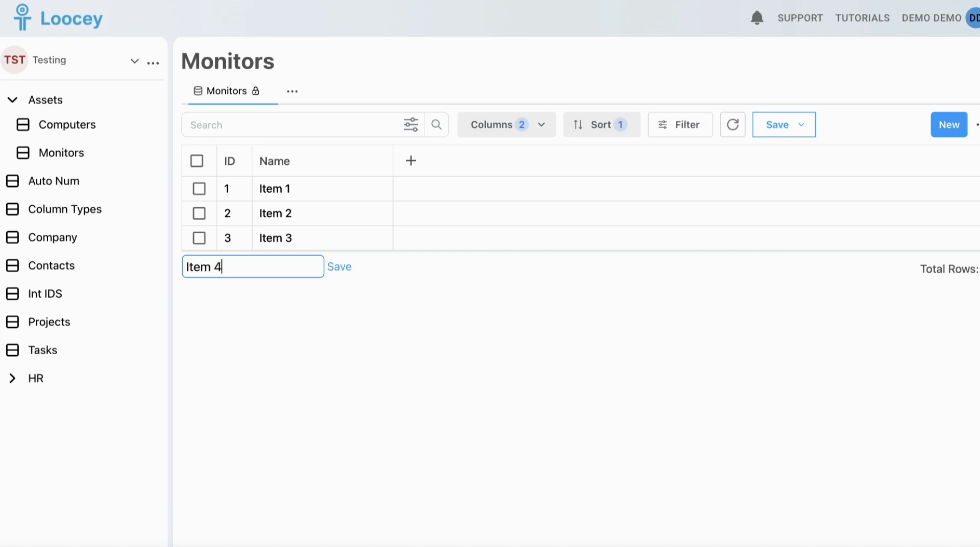
pyautogui.click(337, 268)
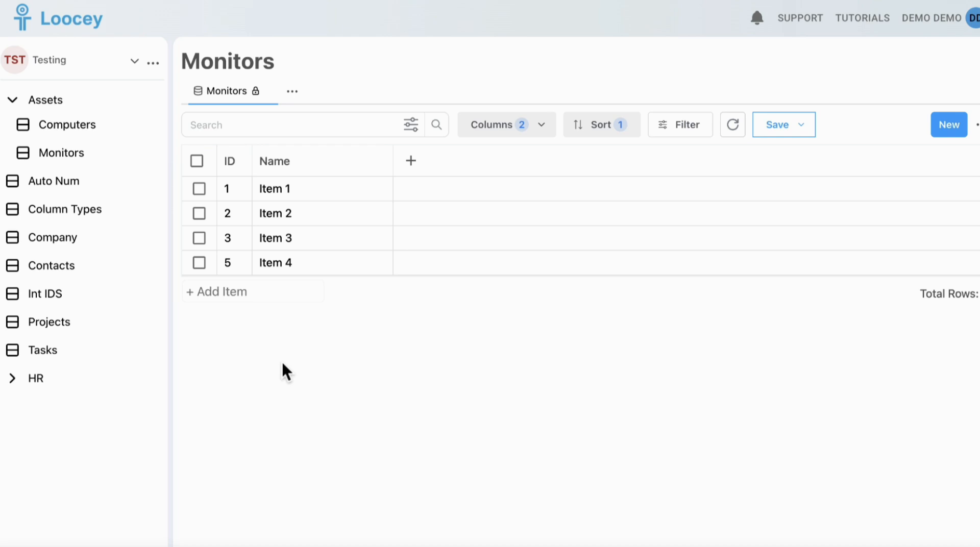
# In Computers, show the ID column, save the view, and widen the column to reveal full GUIDs.
pyautogui.click(92, 123)
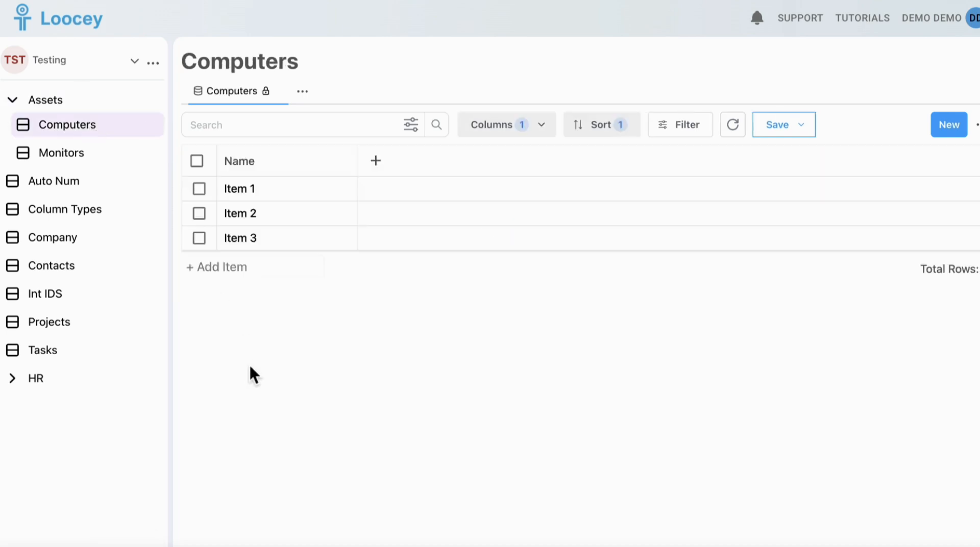
pyautogui.click(536, 126)
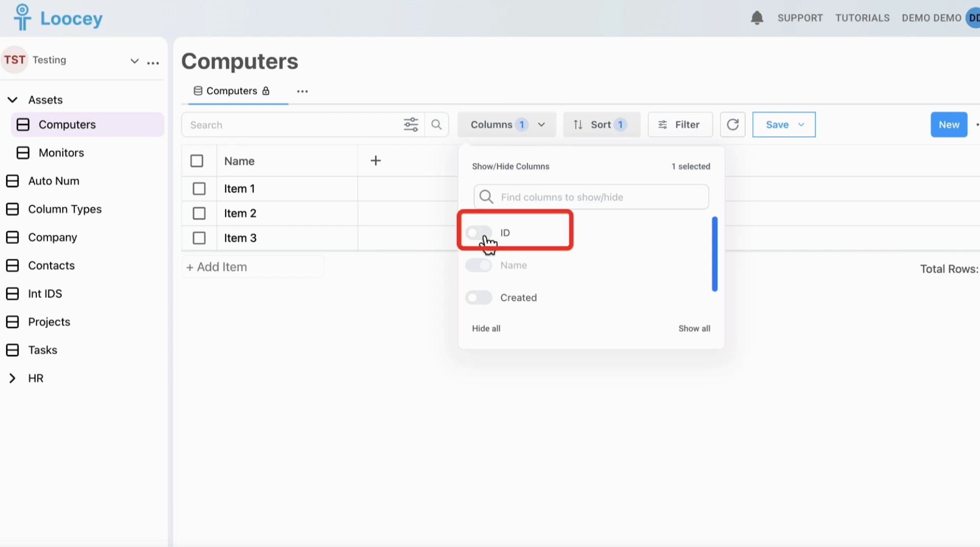
pyautogui.click(480, 234)
pyautogui.click(462, 397)
pyautogui.click(790, 130)
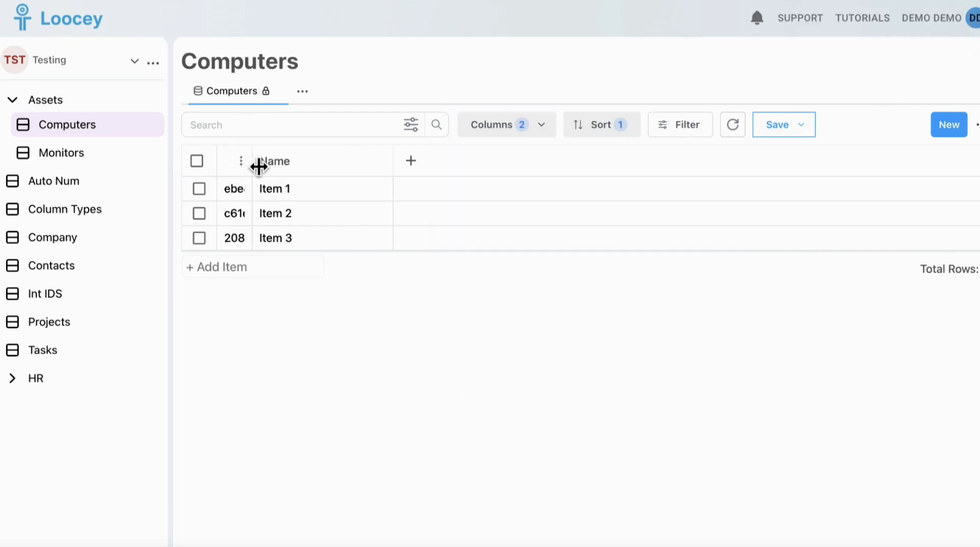
pyautogui.moveTo(255, 163); pyautogui.dragTo(514, 160)
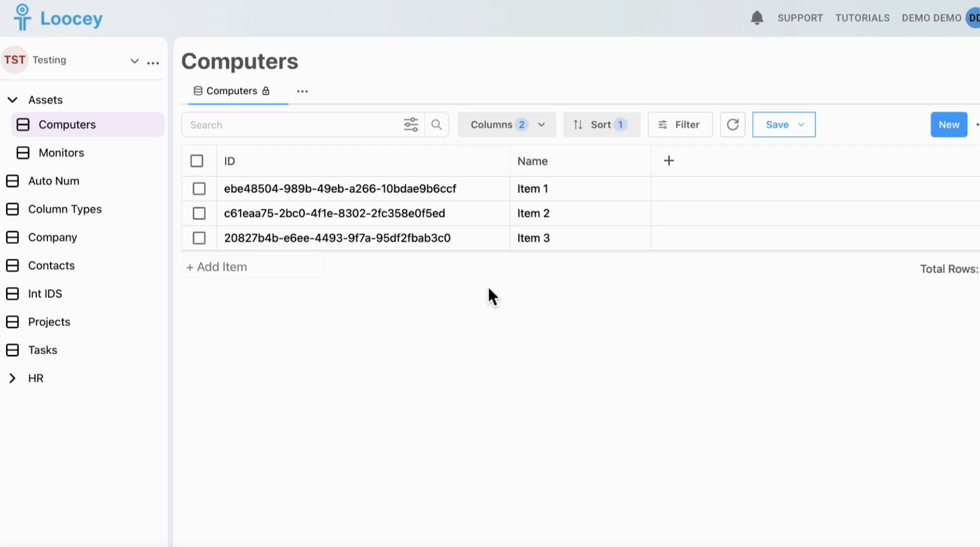
pyautogui.click(153, 100)
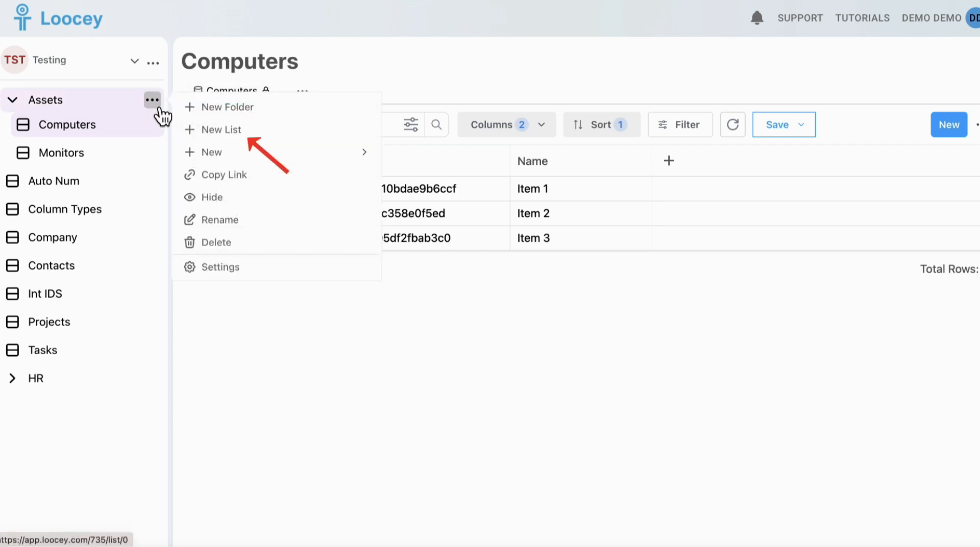
# Create a list named Asset Types under Assets with an Integer primary key.
pyautogui.click(214, 133)
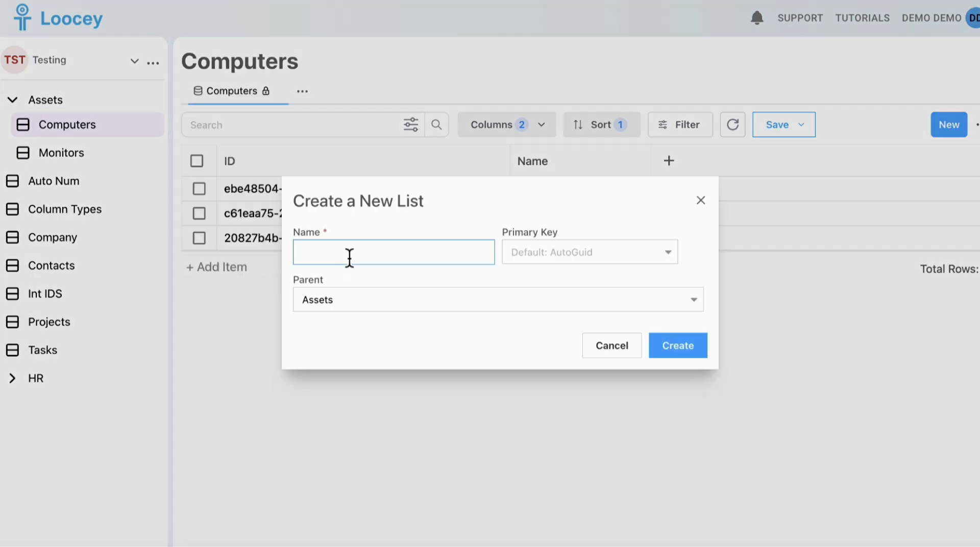
pyautogui.write('Asset Types')
pyautogui.click(427, 223)
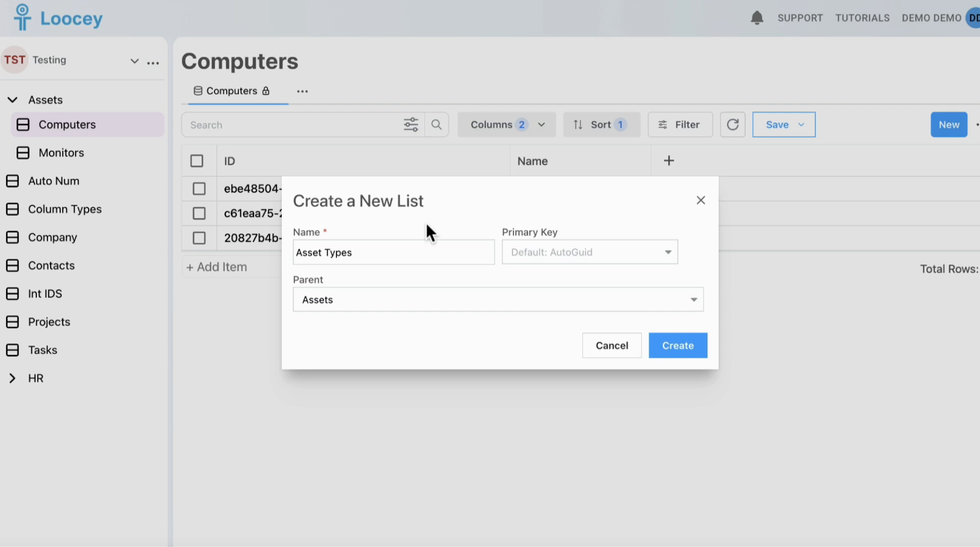
pyautogui.click(538, 256)
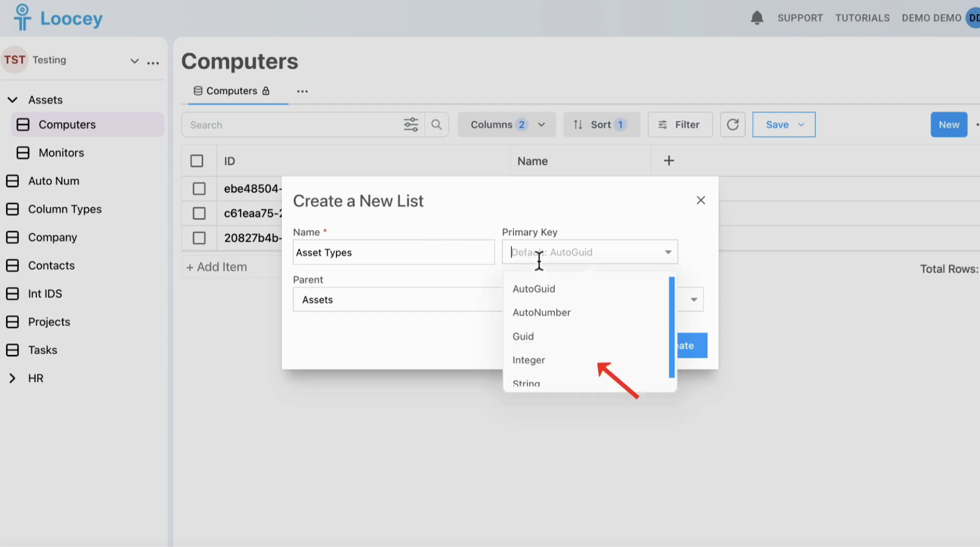
pyautogui.click(540, 362)
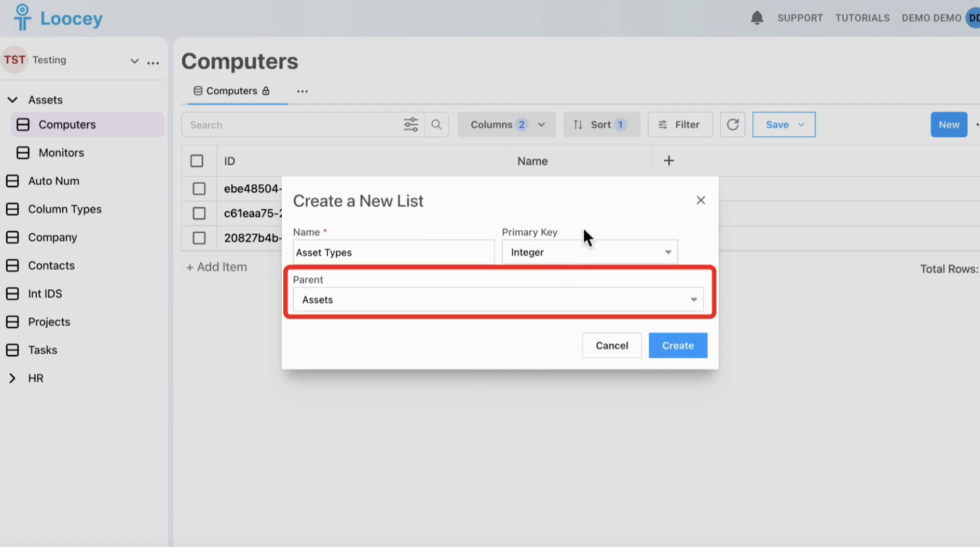
pyautogui.click(670, 346)
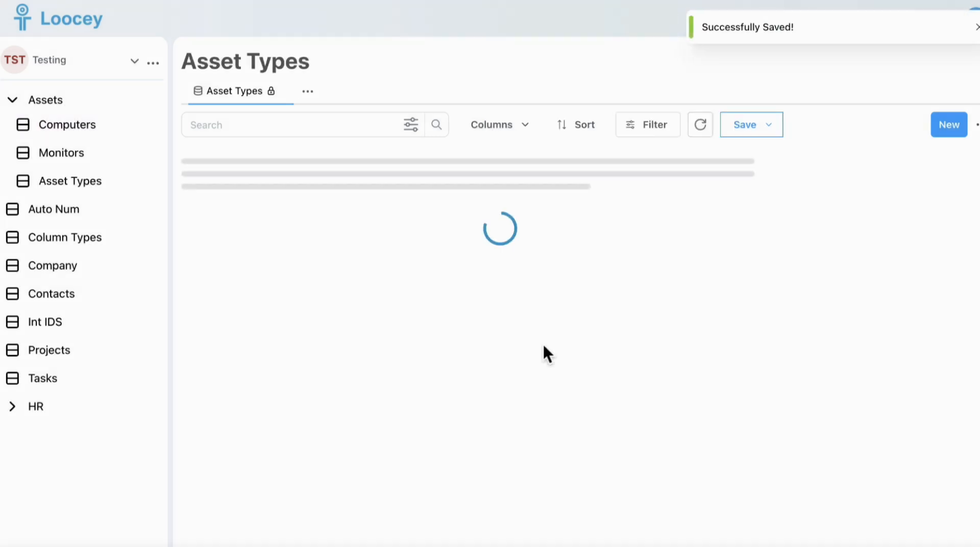
# Turn on and save the Asset Types ID column, widening it to show IDs 76994, 20332, 55637.
pyautogui.click(546, 125)
pyautogui.click(477, 226)
pyautogui.click(436, 302)
pyautogui.click(796, 130)
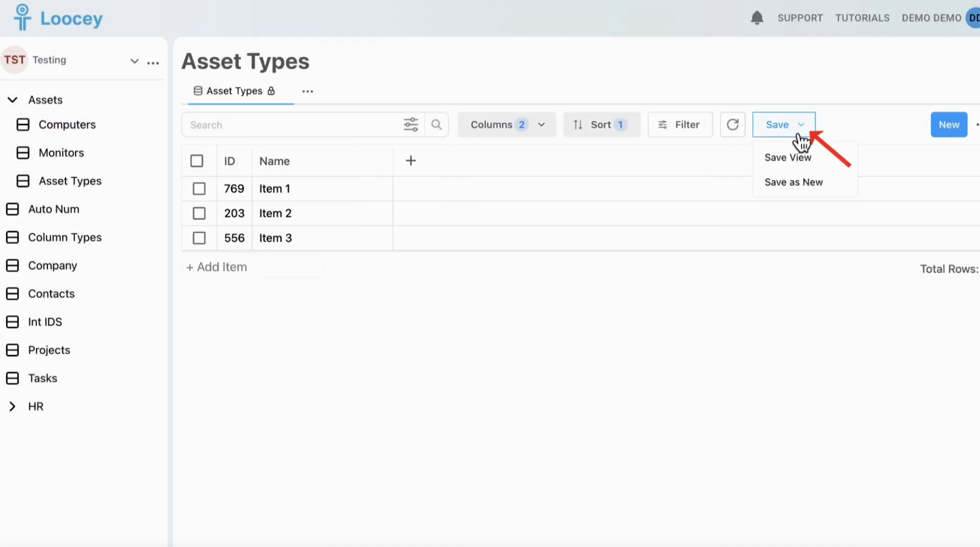
pyautogui.click(791, 158)
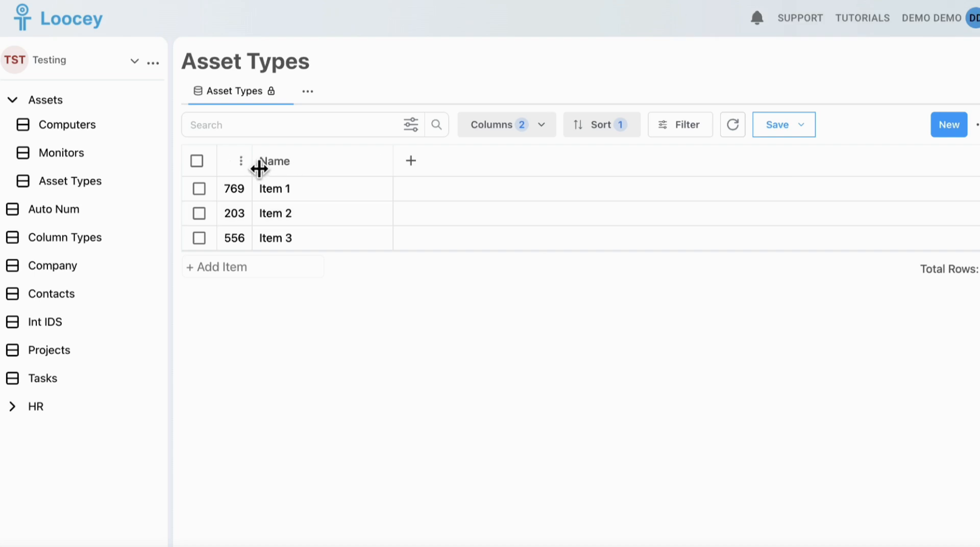
pyautogui.moveTo(255, 163); pyautogui.dragTo(299, 162)
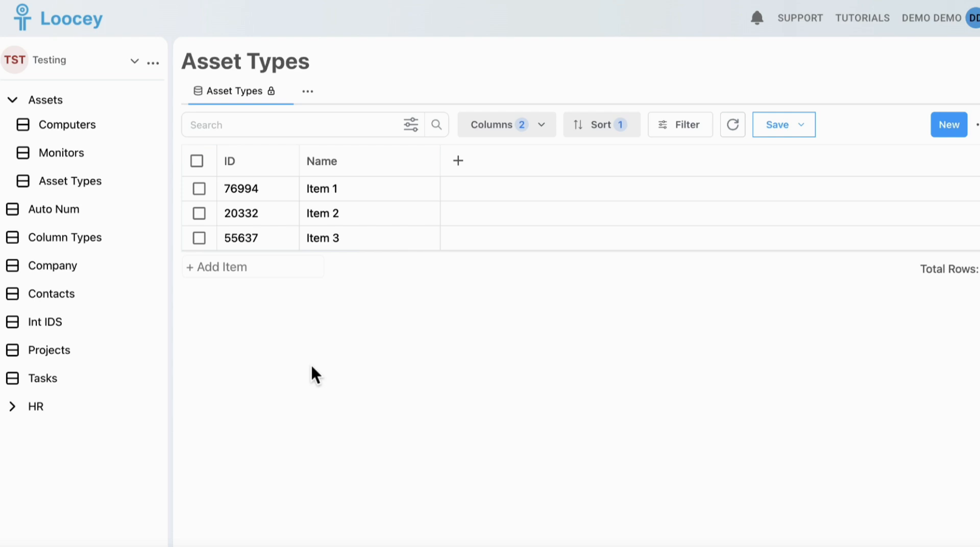
# Change the three Asset Types IDs to 1, 2 and 3.
pyautogui.click(277, 194)
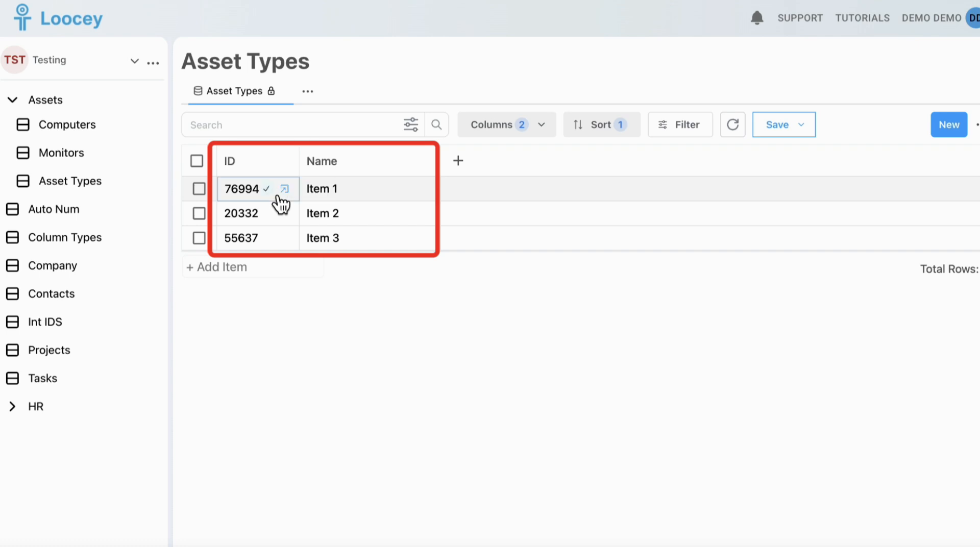
pyautogui.press('super+a')
pyautogui.write('1')
pyautogui.click(279, 215)
pyautogui.press('super+a')
pyautogui.write('2')
pyautogui.click(279, 240)
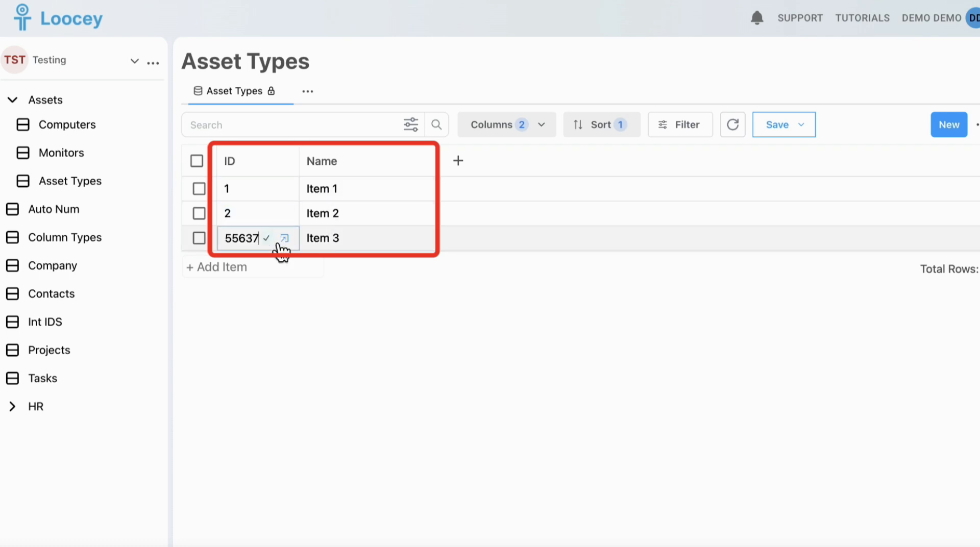
pyautogui.press('super+a')
pyautogui.write('3')
# Rename the three rows to Monitors, Computers and Laptops.
pyautogui.click(414, 196)
pyautogui.press('super+a')
pyautogui.write('Monitors')
pyautogui.click(413, 219)
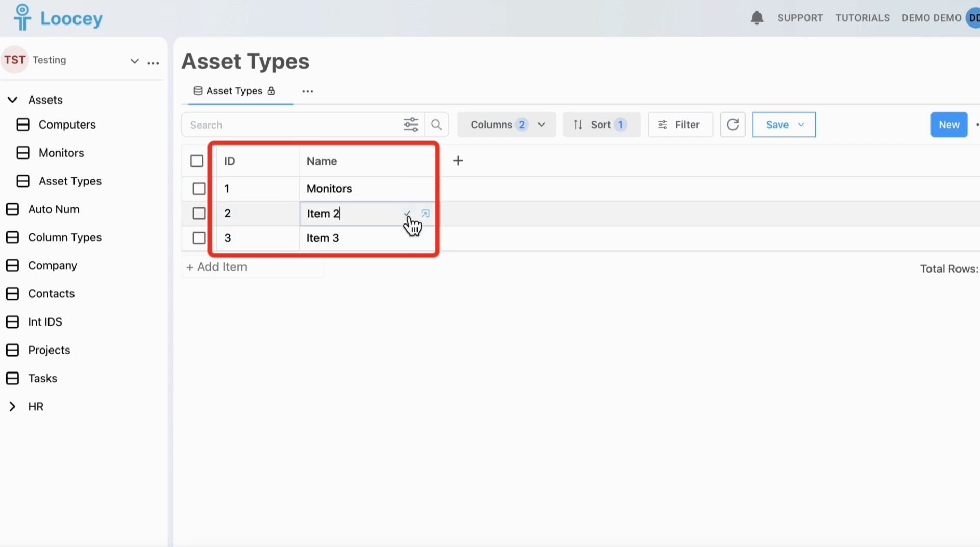
pyautogui.press('super+a')
pyautogui.write('Computers')
pyautogui.click(417, 244)
pyautogui.press('super+a')
pyautogui.write('Laptops')
pyautogui.press('Return')
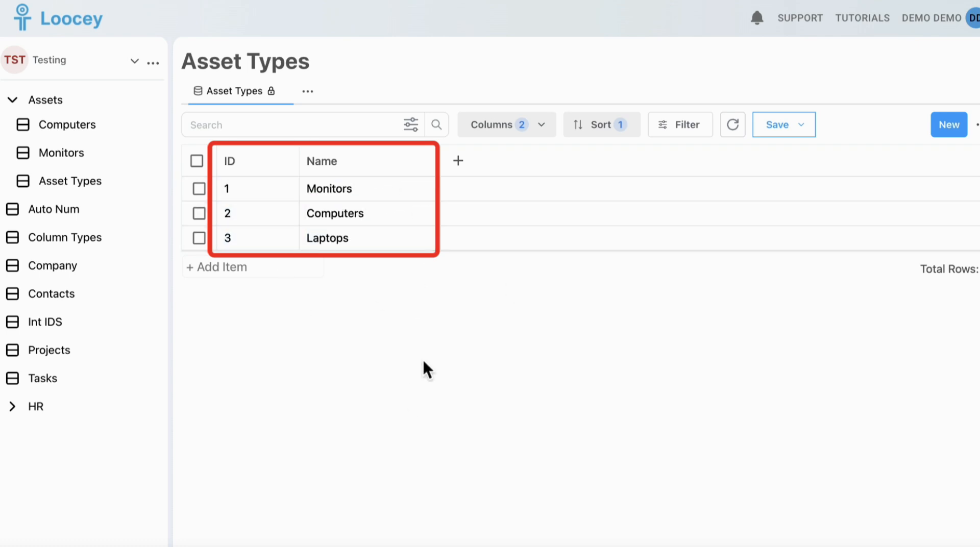
# Add a Phones row and set its ID to 4.
pyautogui.click(216, 267)
pyautogui.write('Phones')
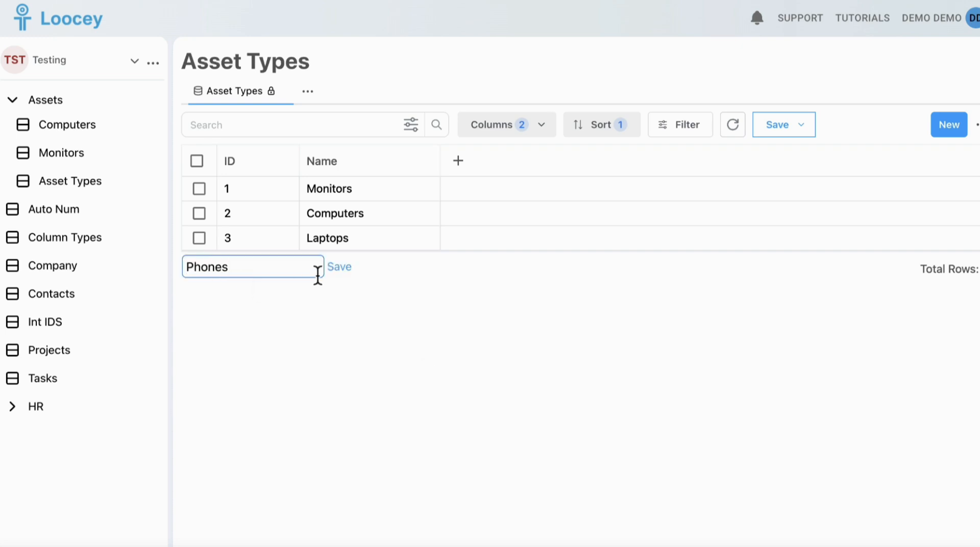
pyautogui.click(351, 270)
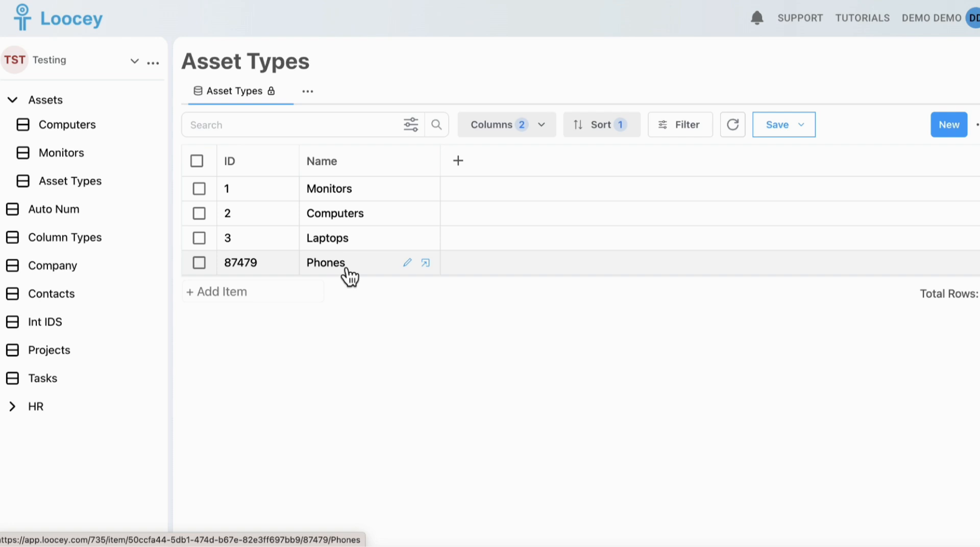
pyautogui.click(279, 268)
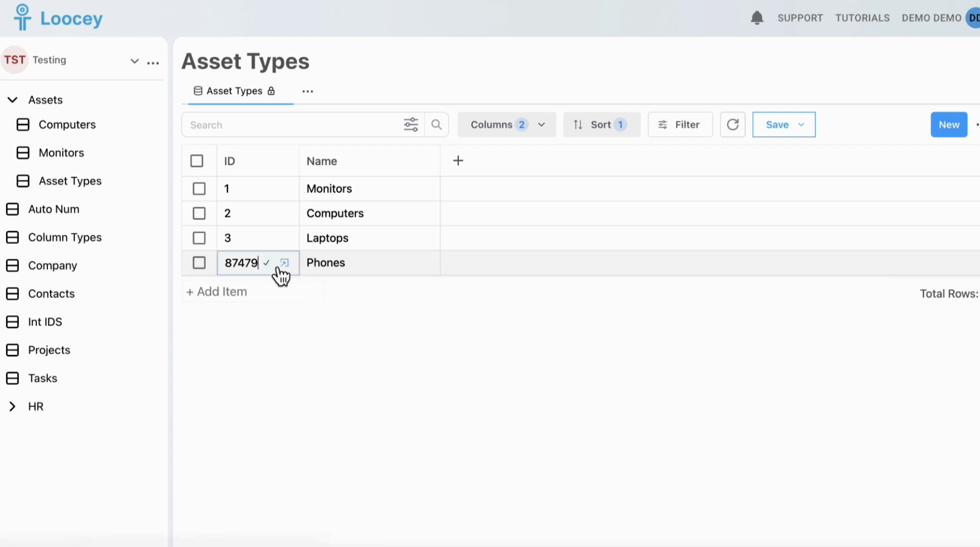
pyautogui.write('4')
pyautogui.press('Return')
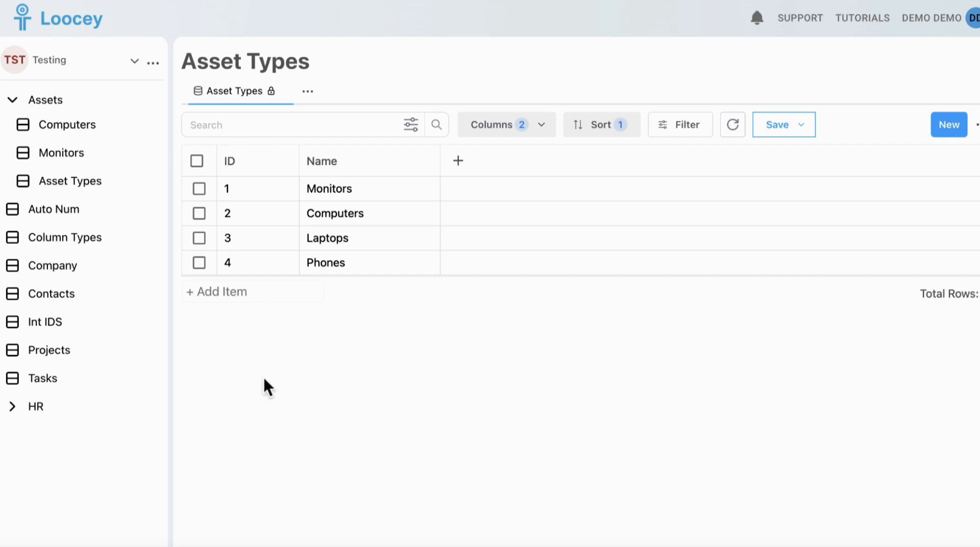
pyautogui.click(153, 406)
# Create a new list named 'Buildings' under HR with a String primary key.
pyautogui.click(222, 393)
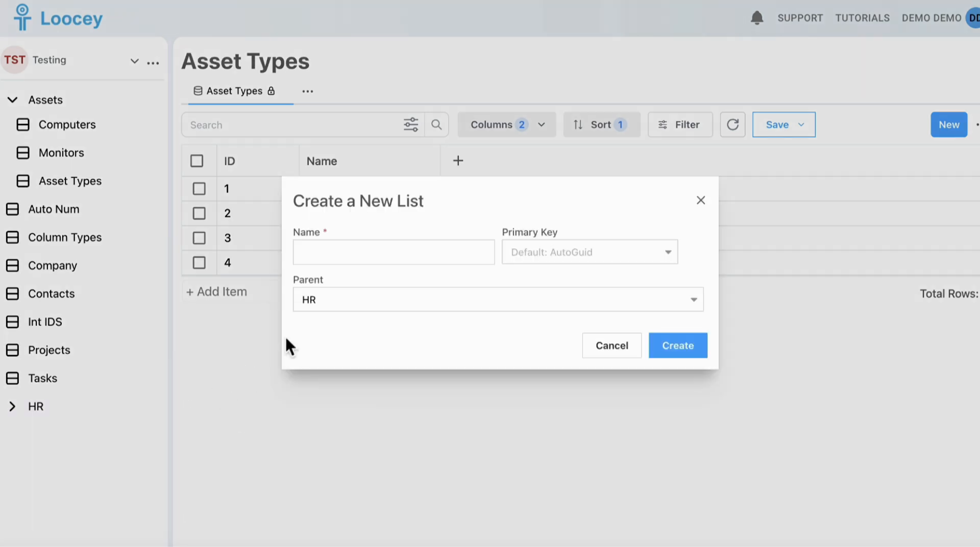
pyautogui.click(337, 260)
pyautogui.write('Buildings')
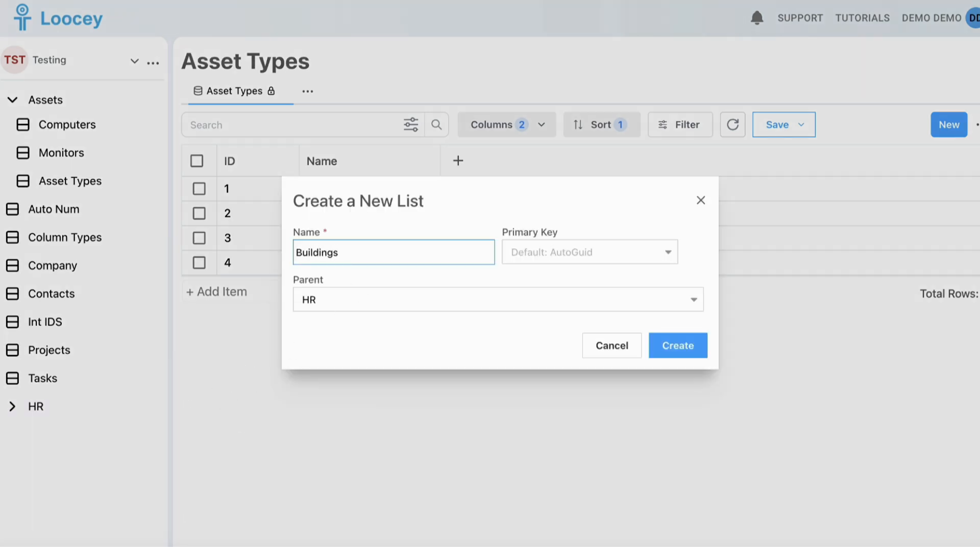
pyautogui.click(483, 214)
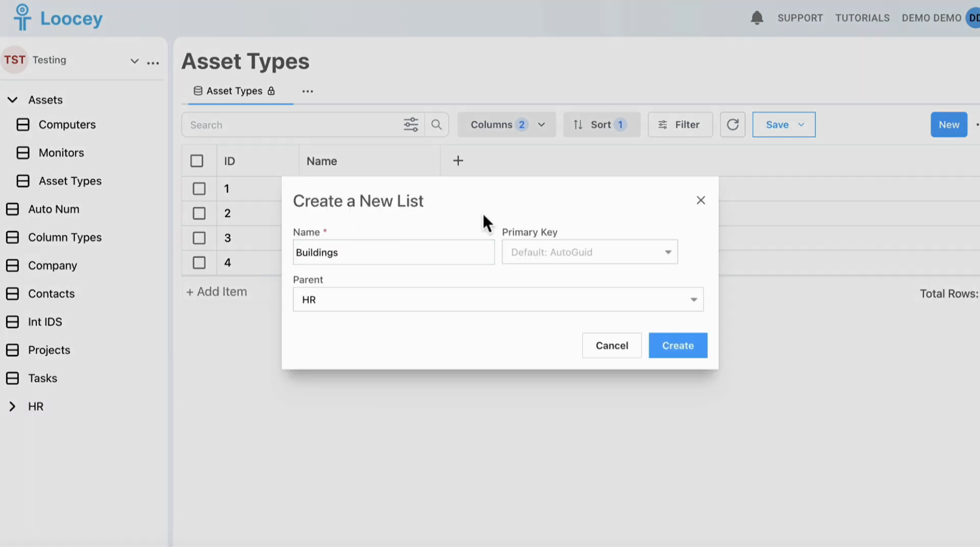
pyautogui.click(552, 251)
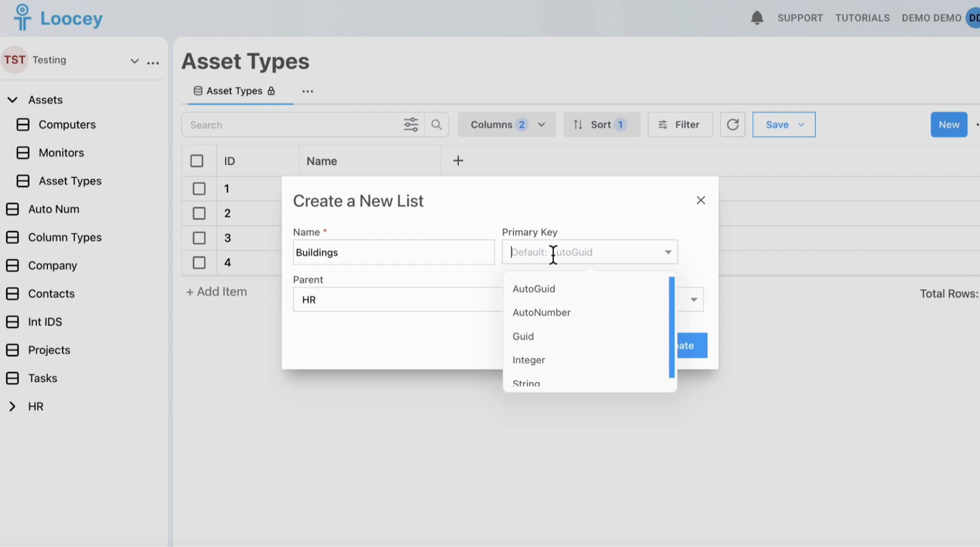
pyautogui.click(532, 376)
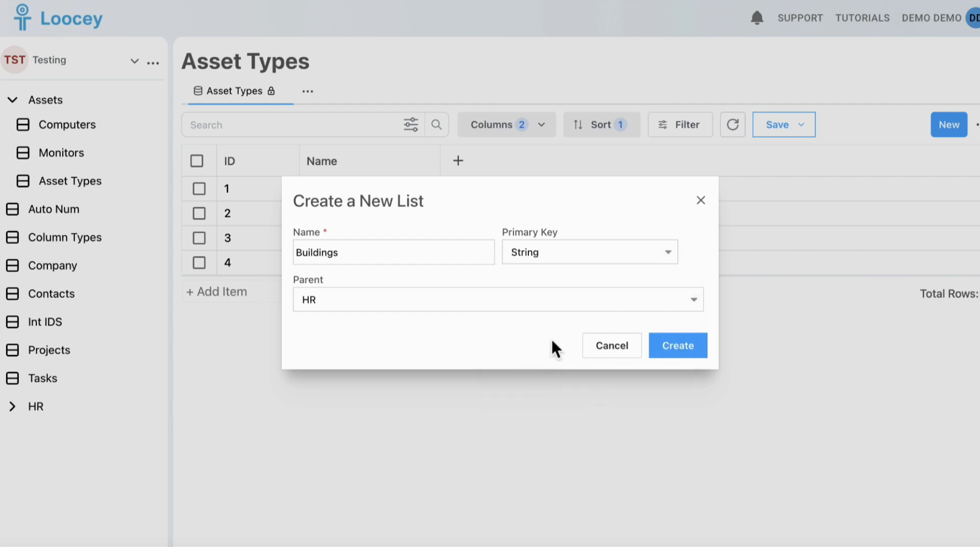
pyautogui.click(665, 346)
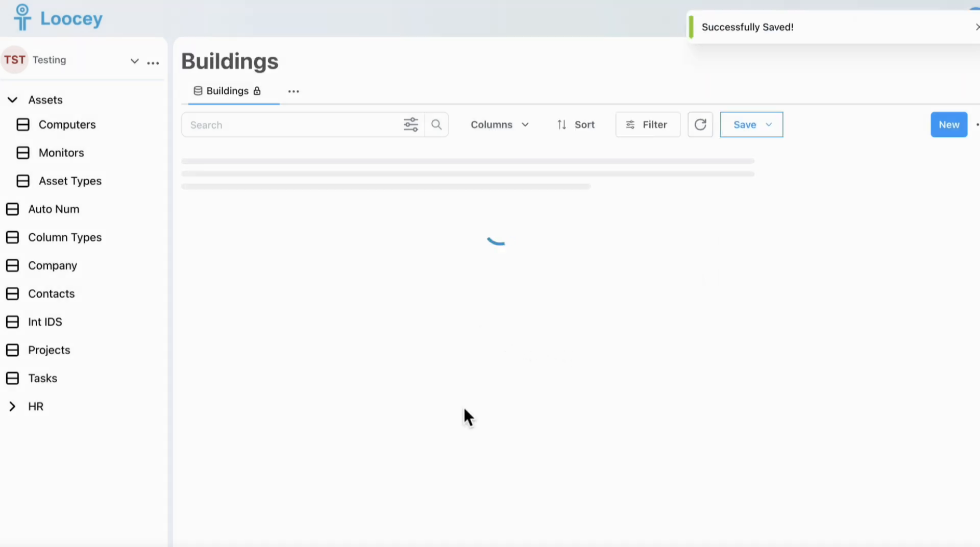
# Show the ID column in Buildings, widen it, and save the view.
pyautogui.click(542, 132)
pyautogui.click(489, 237)
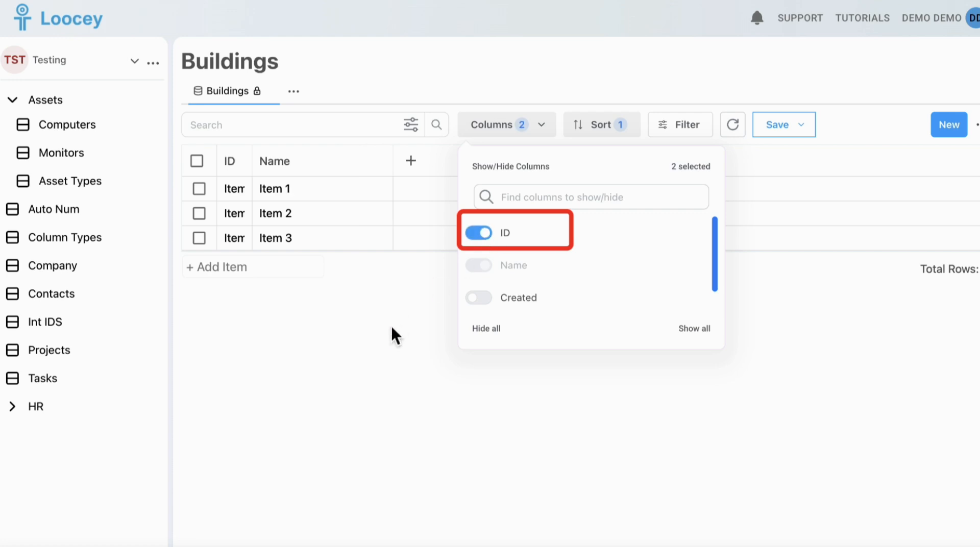
pyautogui.click(387, 329)
pyautogui.moveTo(259, 161); pyautogui.dragTo(320, 165)
pyautogui.click(795, 128)
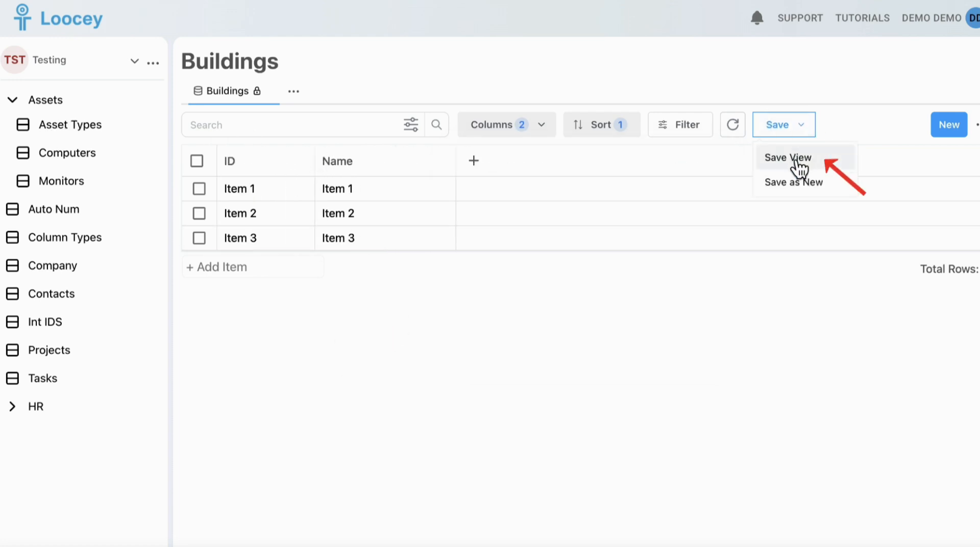
pyautogui.click(795, 161)
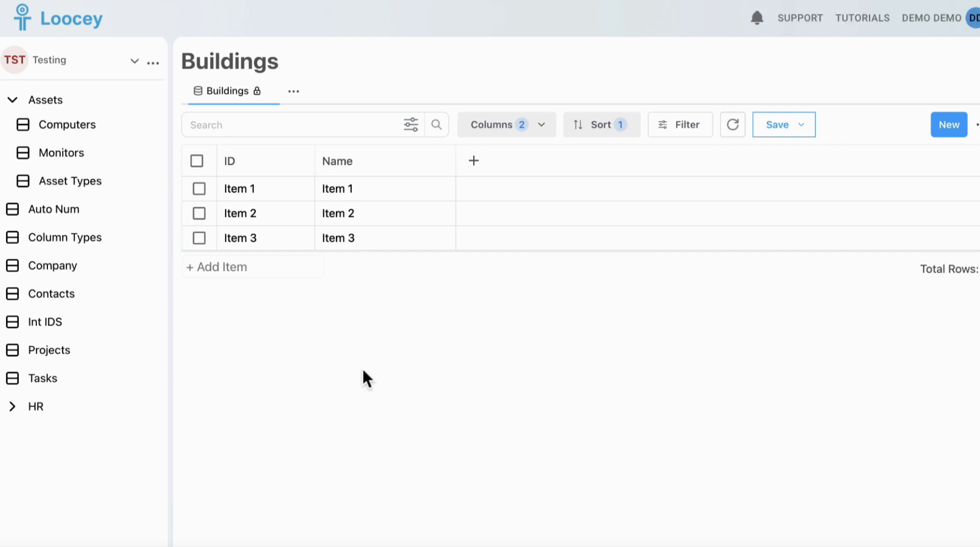
# Replace 'Item' with 'Building' in the three ID cells, giving Building 1, Building 2 and Building 3.
pyautogui.click(284, 196)
pyautogui.press('Left')
pyautogui.press('Left')
pyautogui.hotkey('alt', 'BackSpace')
pyautogui.write('Building')
pyautogui.hotkey('alt', 'shift', 'Left')
pyautogui.doubleClick(235, 218)
pyautogui.write('Building')
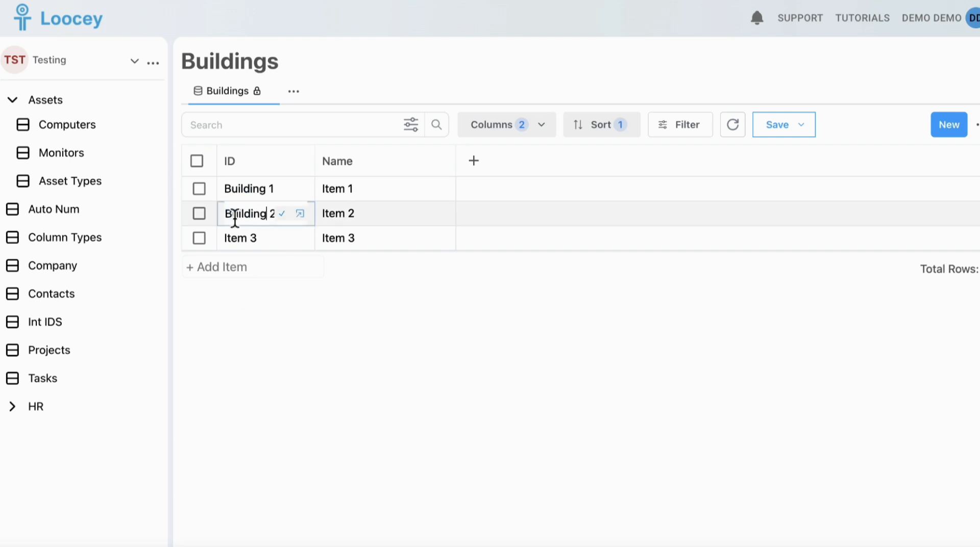
pyautogui.doubleClick(243, 242)
pyautogui.write('Building')
pyautogui.click(284, 356)
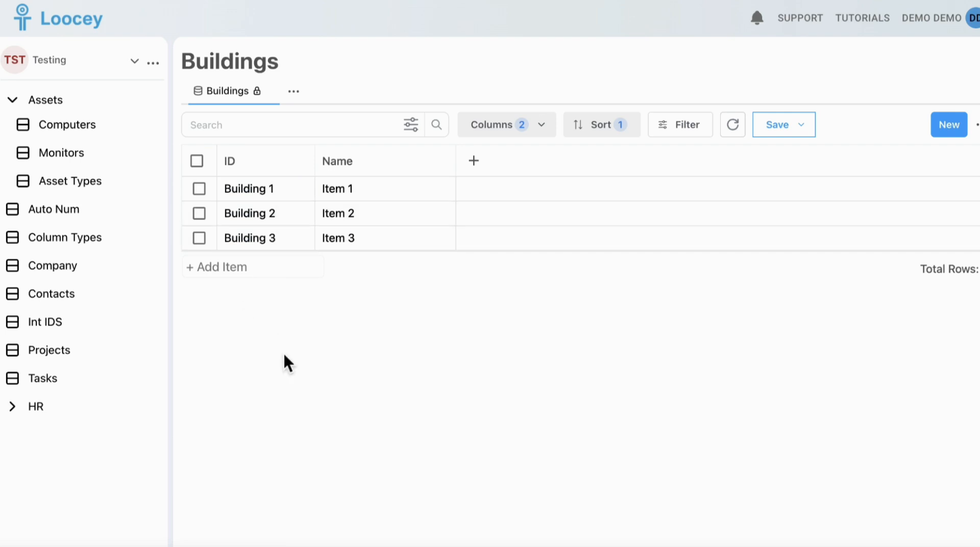